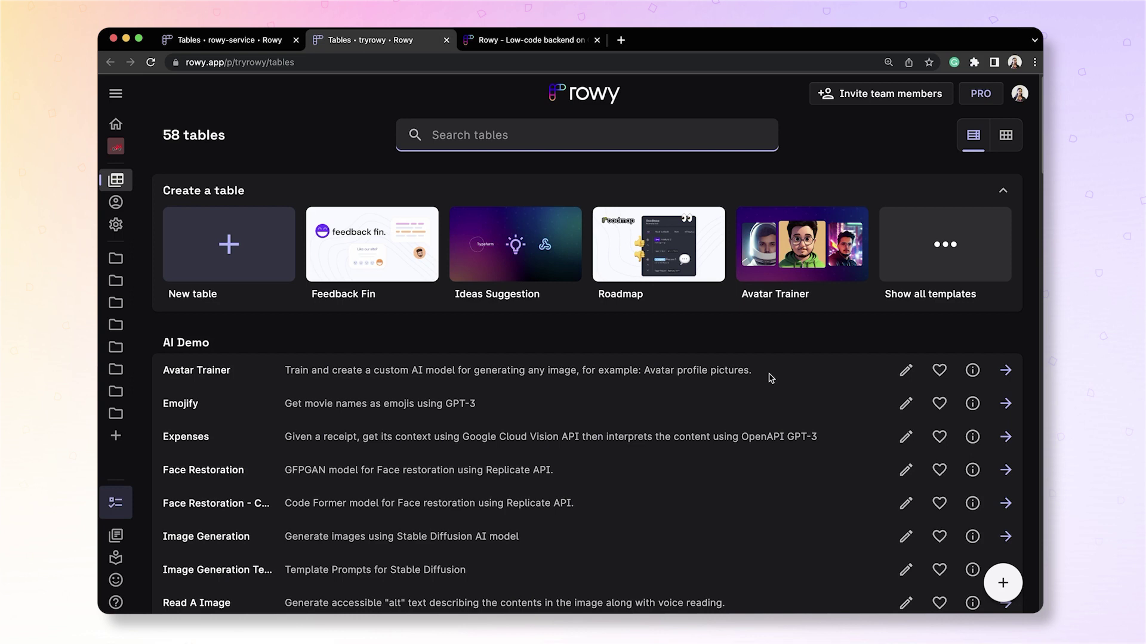
Start a blank table stored in a new Firestore collection named newsletterSignups.
{"action": "left_click", "coordinate": [974, 265]}
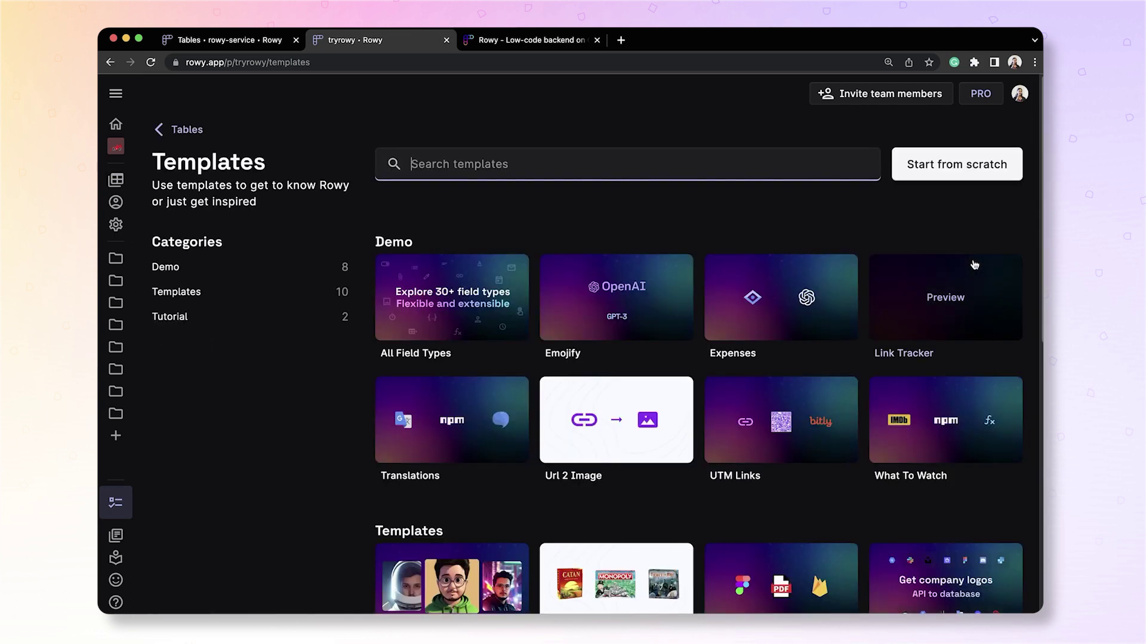
{"action": "type", "text": "webf"}
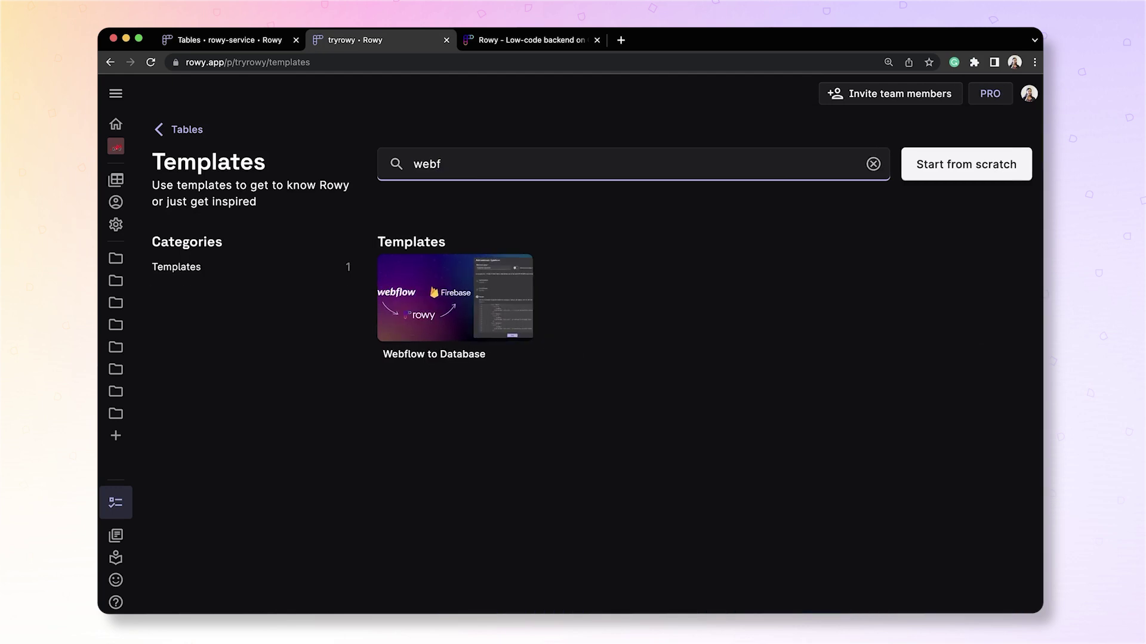
{"action": "key", "text": "BackSpace"}
{"action": "key", "text": "BackSpace"}
{"action": "key", "text": "BackSpace"}
{"action": "key", "text": "BackSpace"}
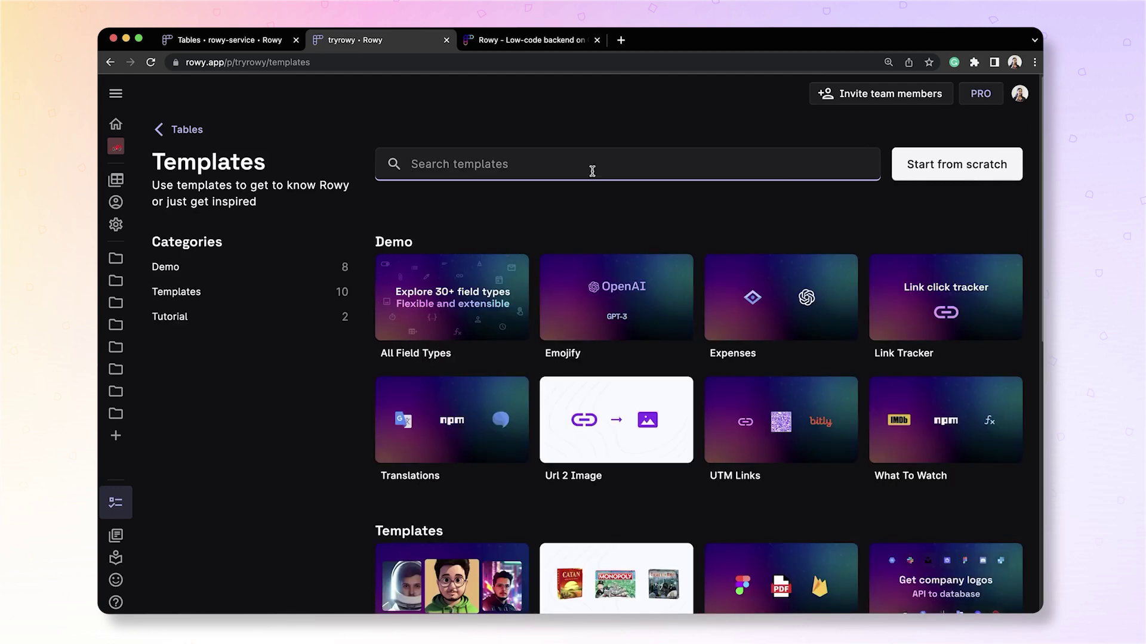
{"action": "left_click", "coordinate": [939, 164]}
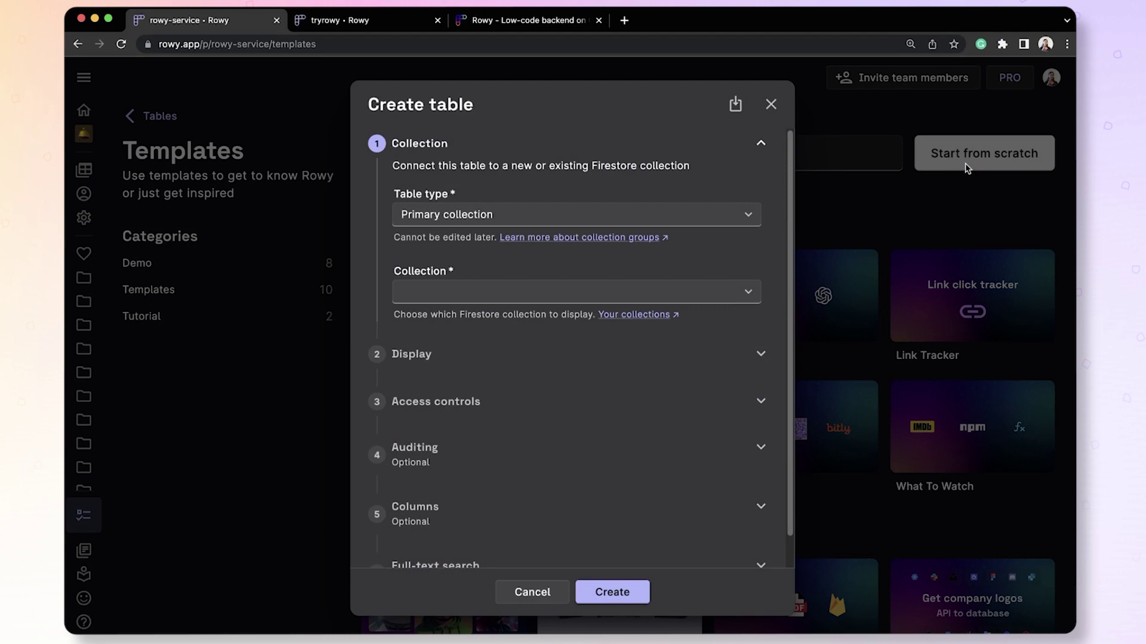
{"action": "left_click", "coordinate": [722, 302]}
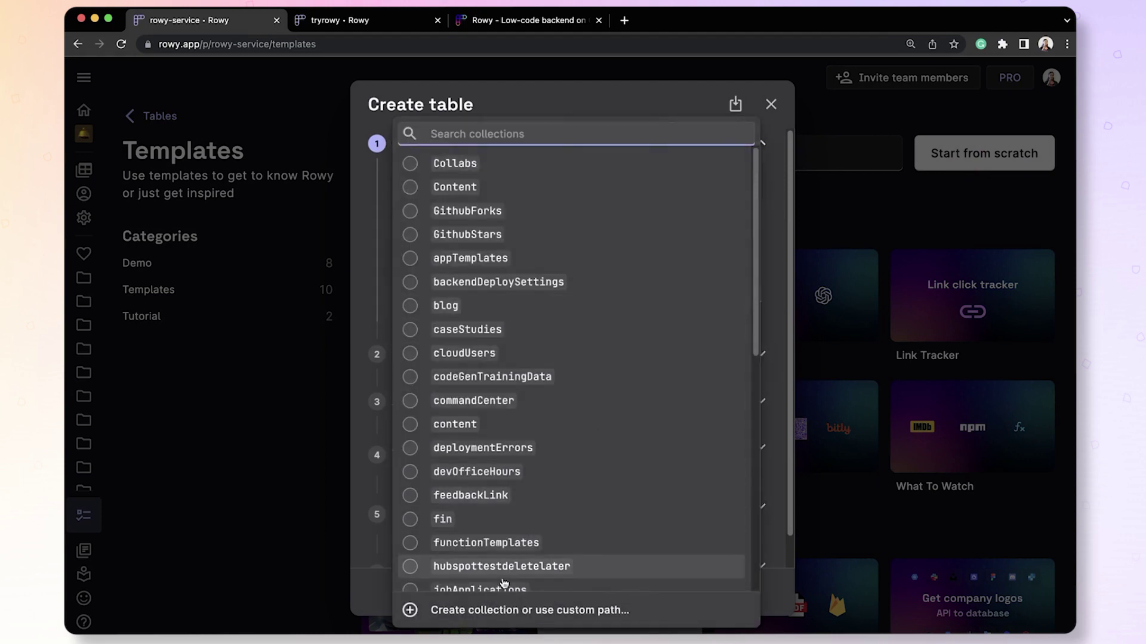
{"action": "left_click", "coordinate": [481, 620]}
{"action": "type", "text": "new"}
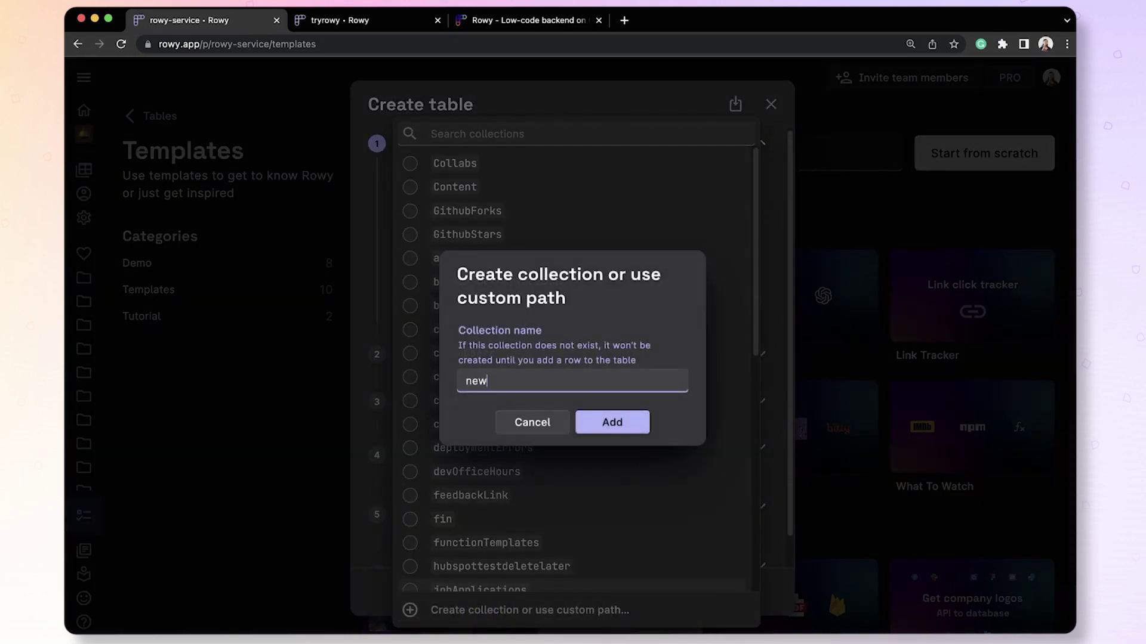
{"action": "type", "text": "sletterSignups"}
{"action": "left_click", "coordinate": [606, 425]}
Place the table in Marketing with description 'New newsletter signups from Rowy website to Sendgrid' and create it.
{"action": "left_click", "coordinate": [470, 354]}
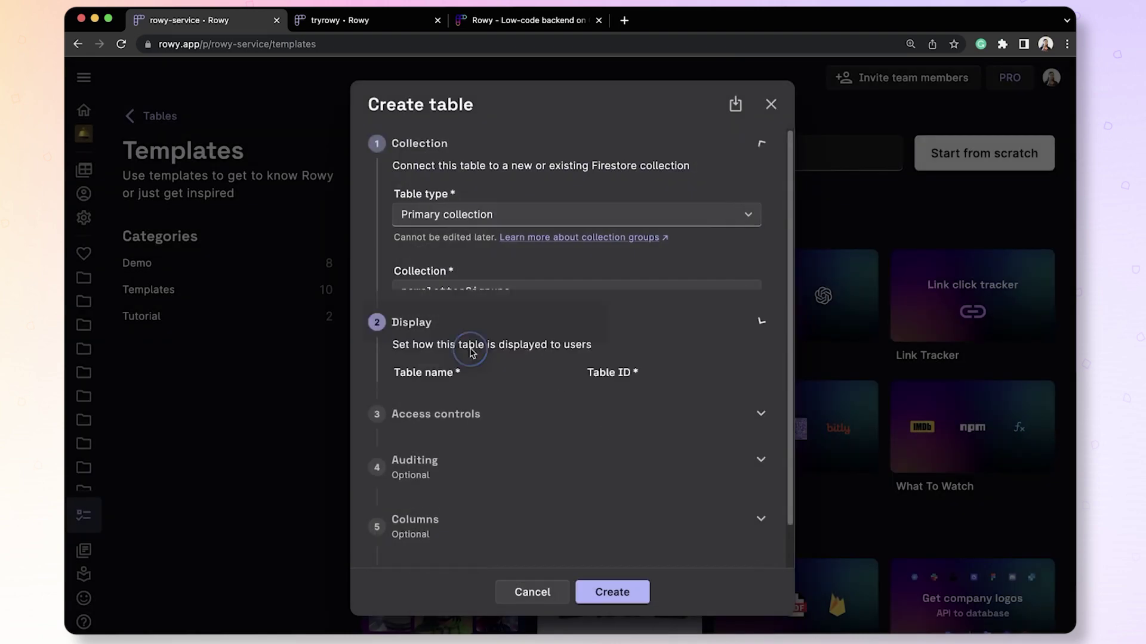
{"action": "left_click", "coordinate": [469, 360]}
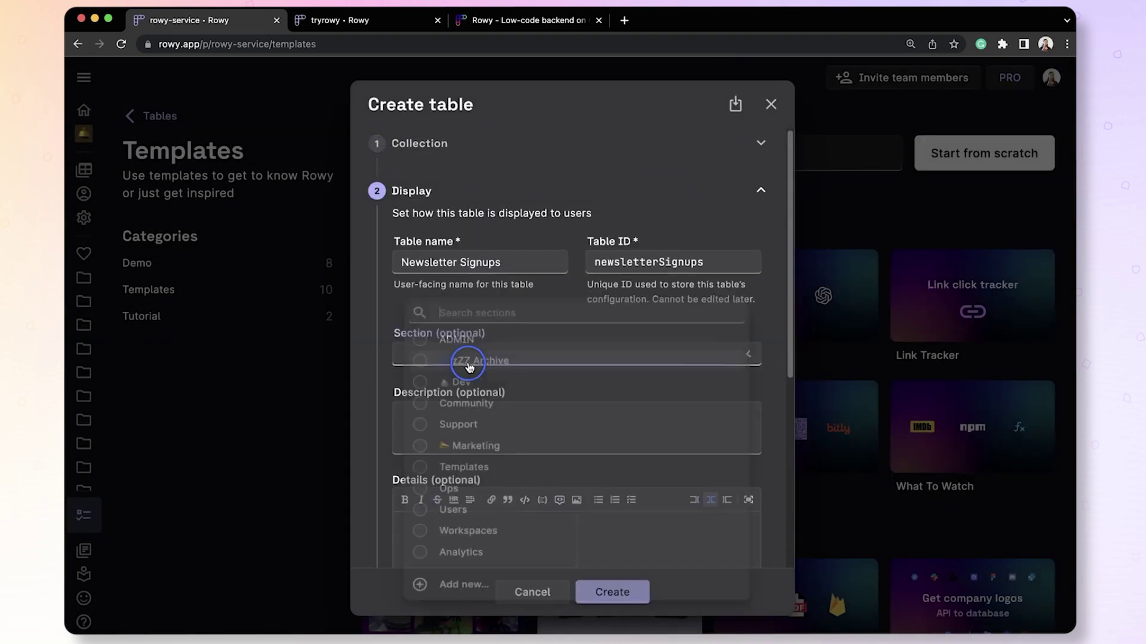
{"action": "left_click", "coordinate": [461, 464]}
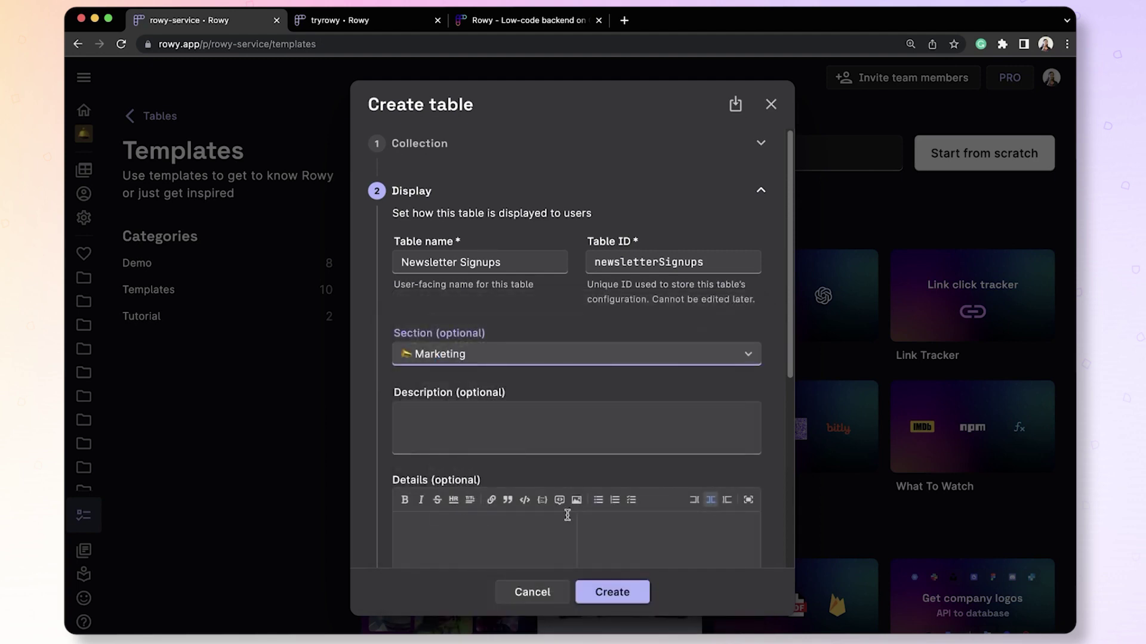
{"action": "scroll", "coordinate": [573, 522], "scroll_direction": "down", "scroll_amount": 2}
{"action": "left_click", "coordinate": [491, 376]}
{"action": "type", "text": "New newsletter signups from Rowy website to Sendgr"}
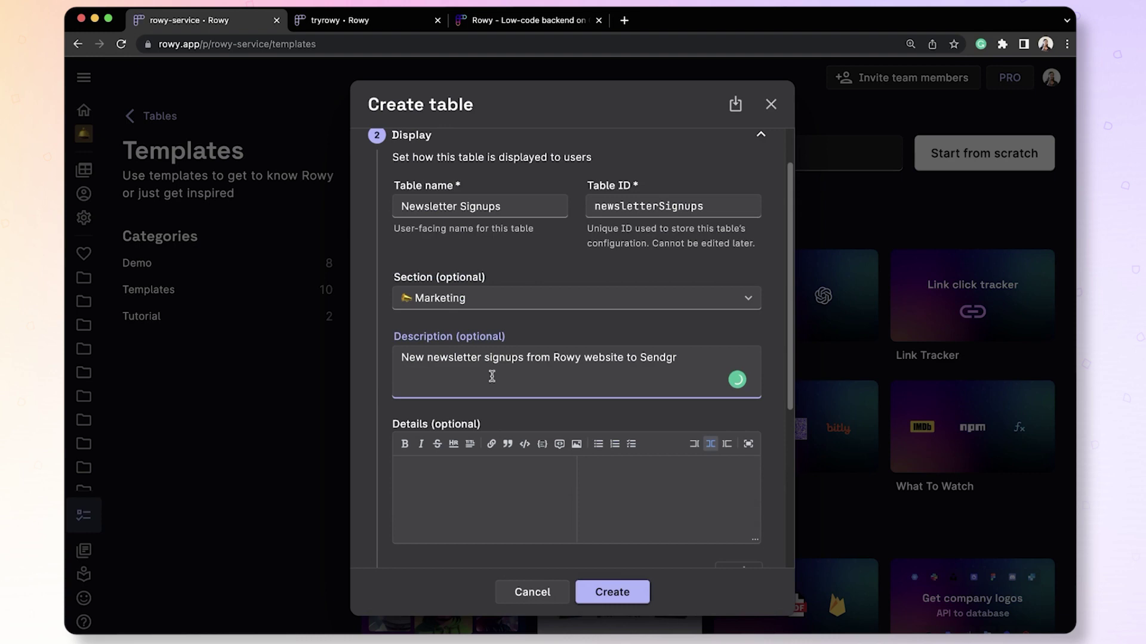
{"action": "type", "text": "id"}
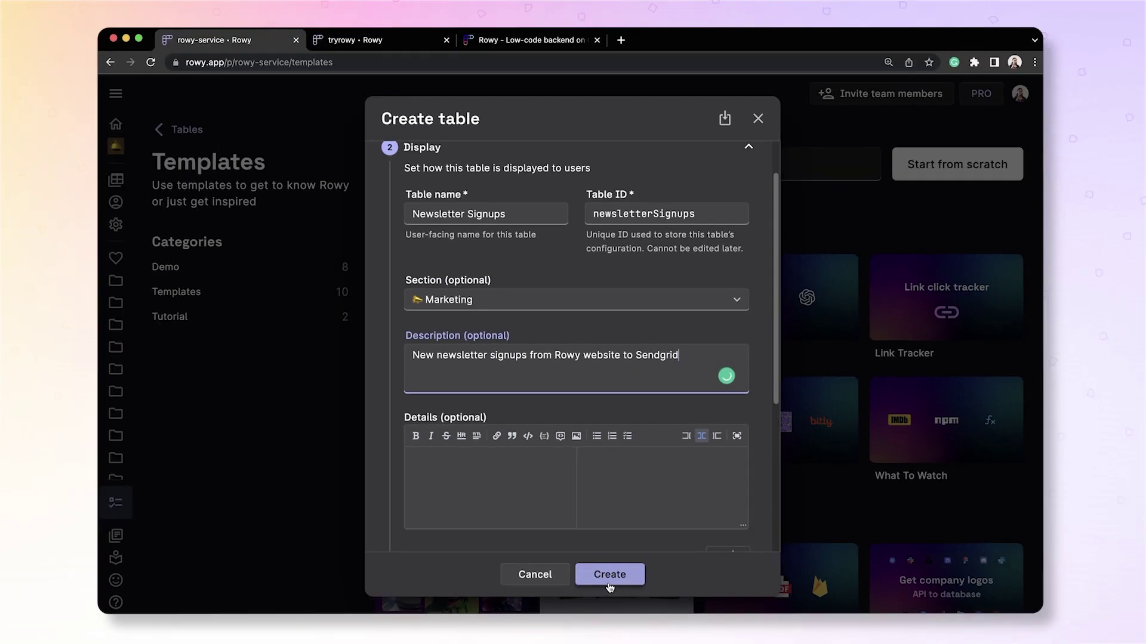
{"action": "left_click", "coordinate": [611, 599]}
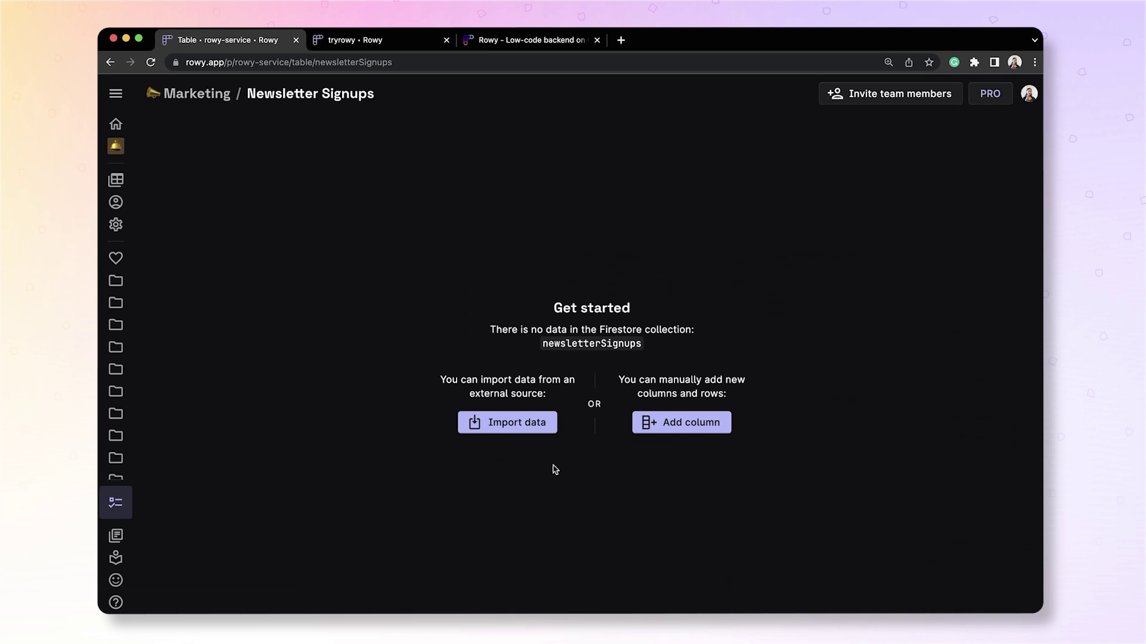
Skip importing data and add an Email column of the Email field type.
{"action": "left_click", "coordinate": [532, 433]}
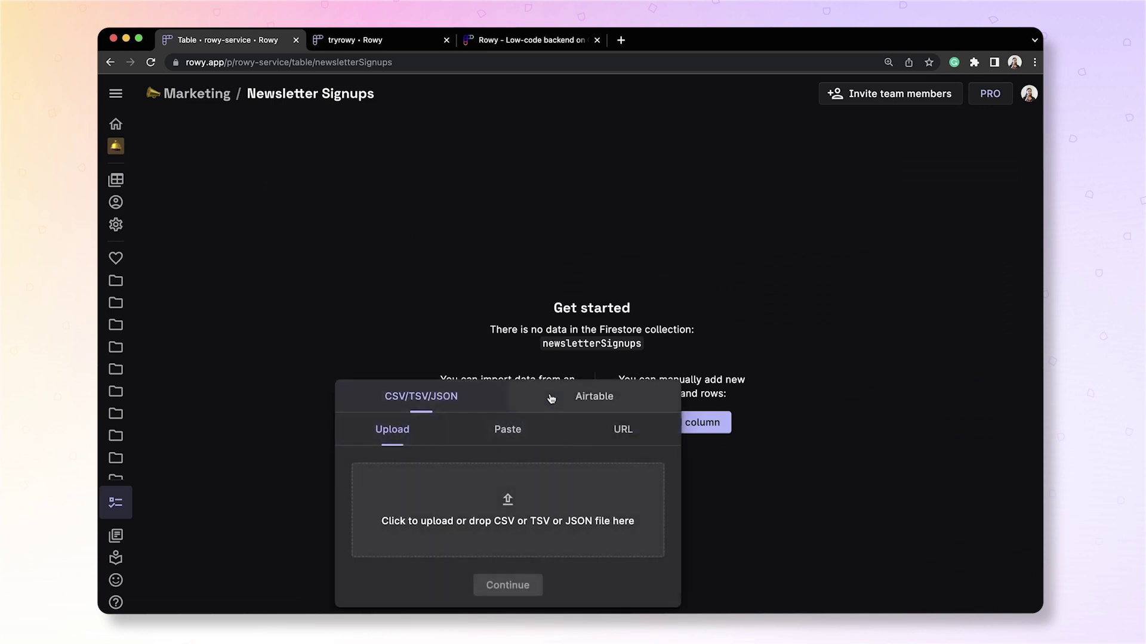
{"action": "left_click", "coordinate": [747, 485]}
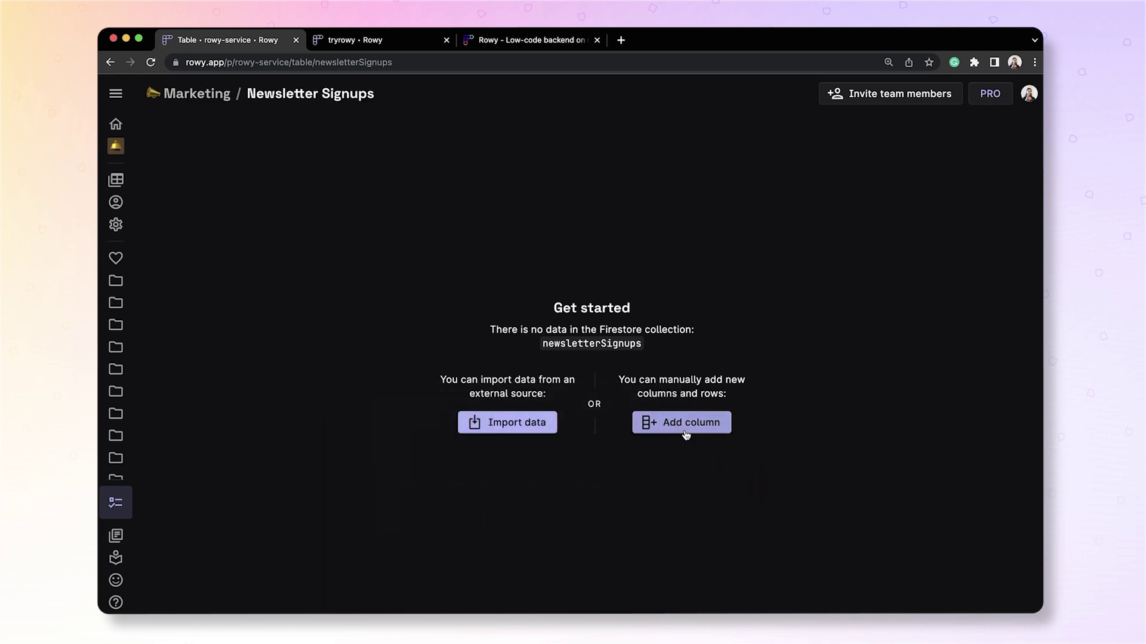
{"action": "left_click", "coordinate": [686, 435]}
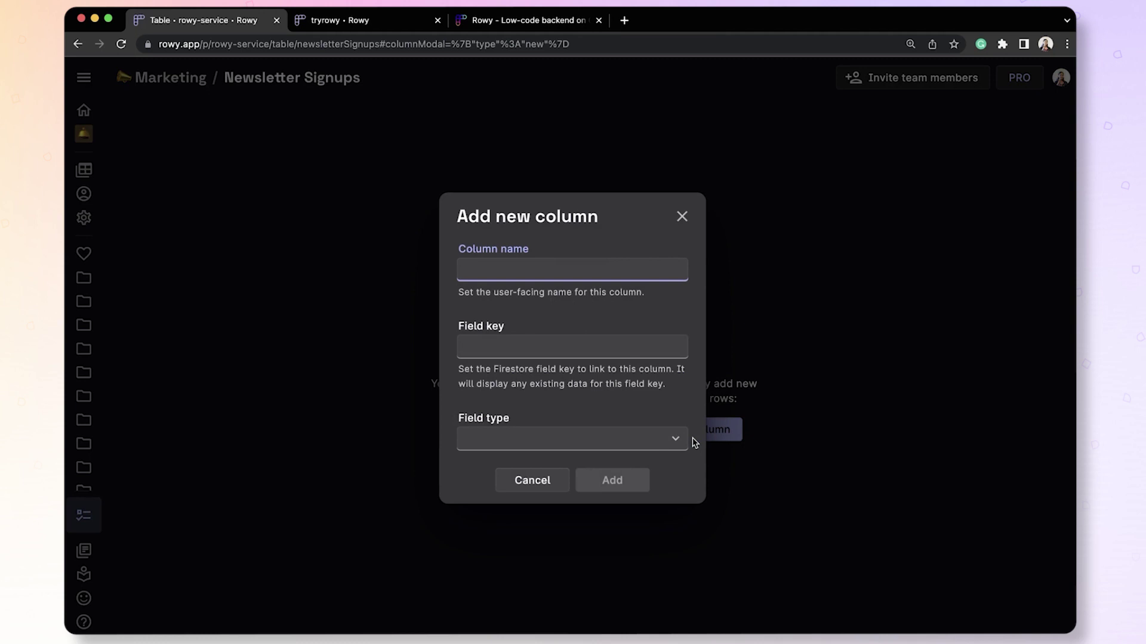
{"action": "type", "text": "Email"}
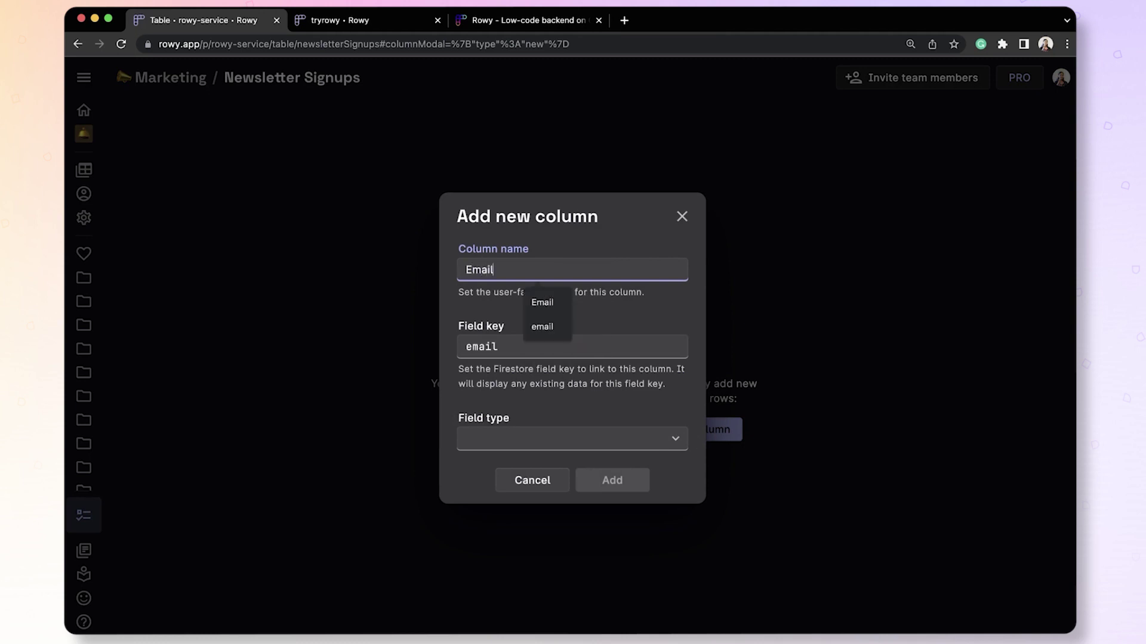
{"action": "left_click", "coordinate": [614, 318]}
{"action": "left_click", "coordinate": [571, 439]}
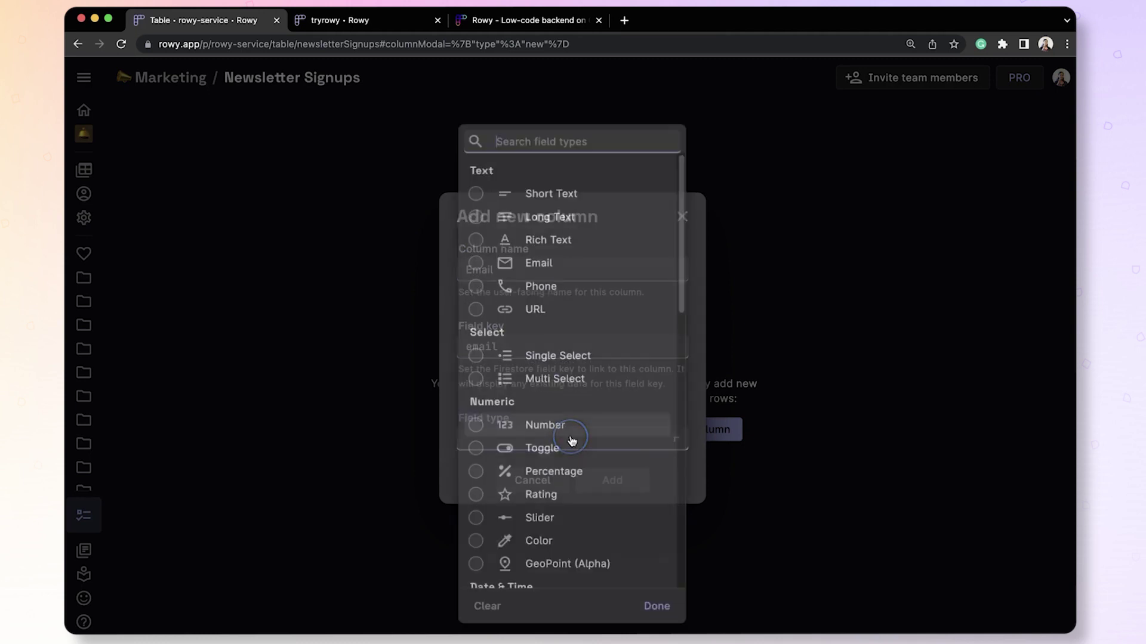
{"action": "left_click", "coordinate": [543, 264]}
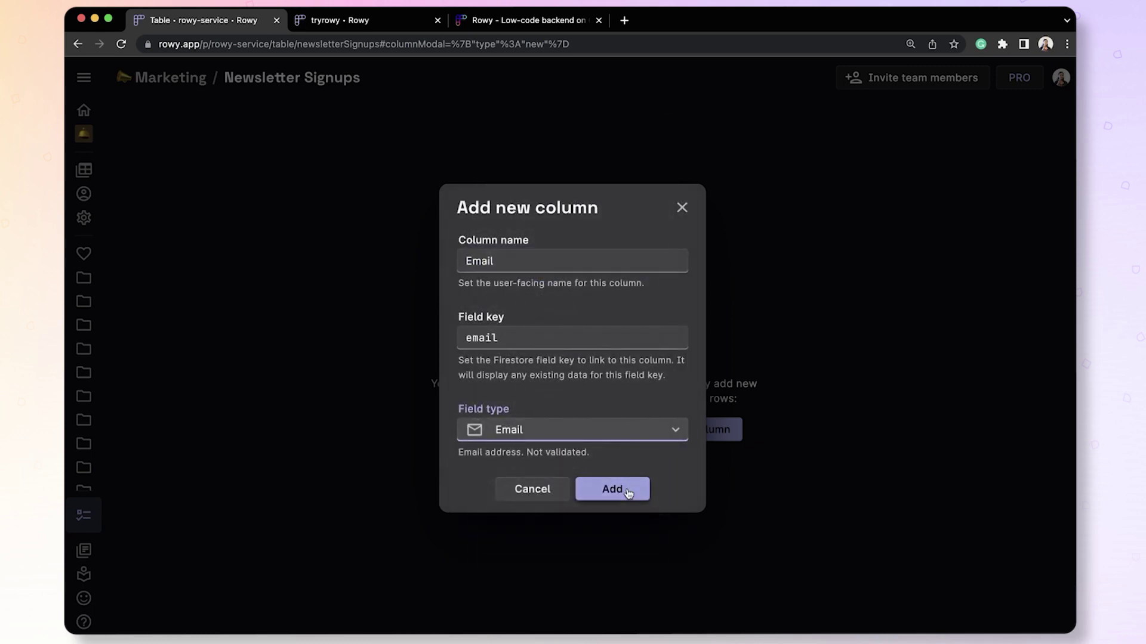
{"action": "left_click", "coordinate": [624, 482]}
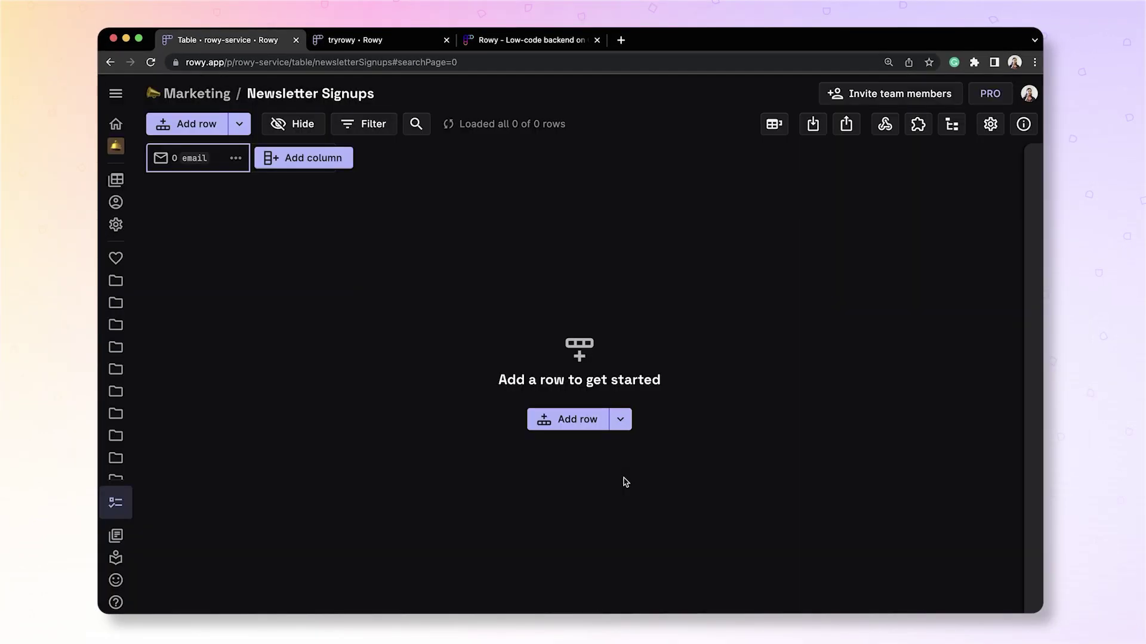
Add a Created At timestamp column with auditing enabled.
{"action": "left_click", "coordinate": [316, 158]}
{"action": "left_click", "coordinate": [671, 303]}
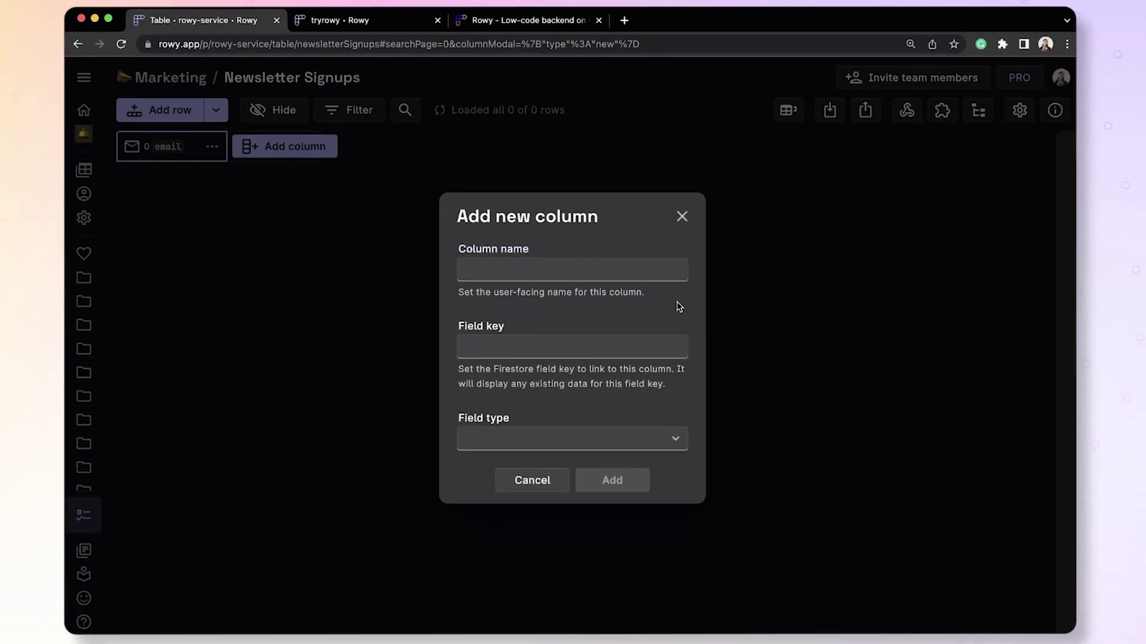
{"action": "left_click", "coordinate": [674, 442]}
{"action": "scroll", "coordinate": [662, 537], "scroll_direction": "down", "scroll_amount": 10}
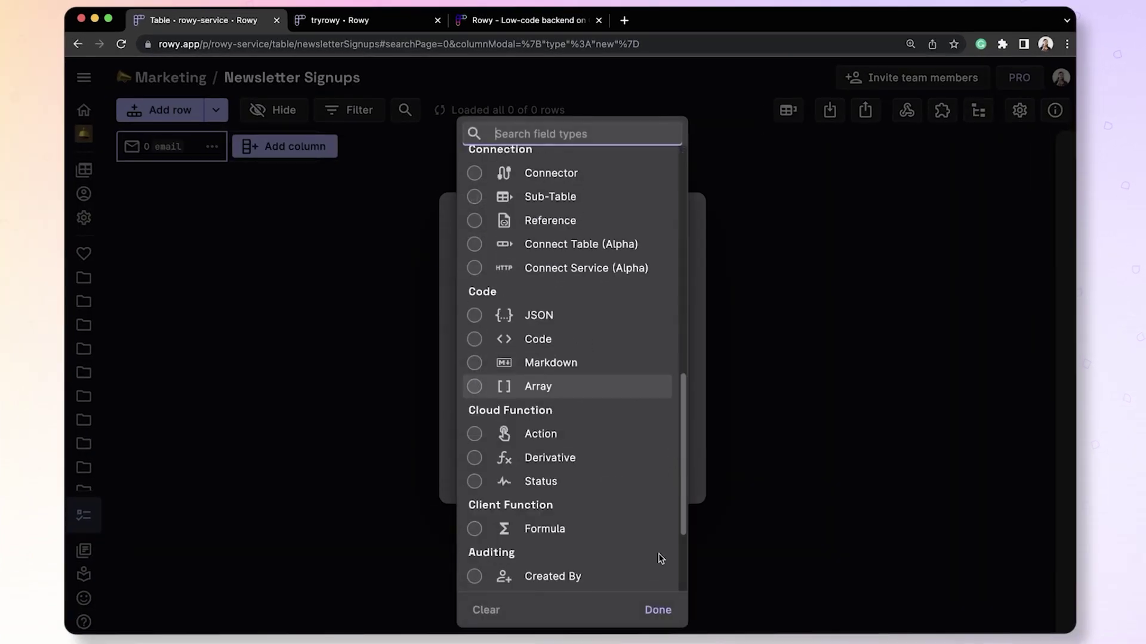
{"action": "scroll", "coordinate": [660, 559], "scroll_direction": "down", "scroll_amount": 2}
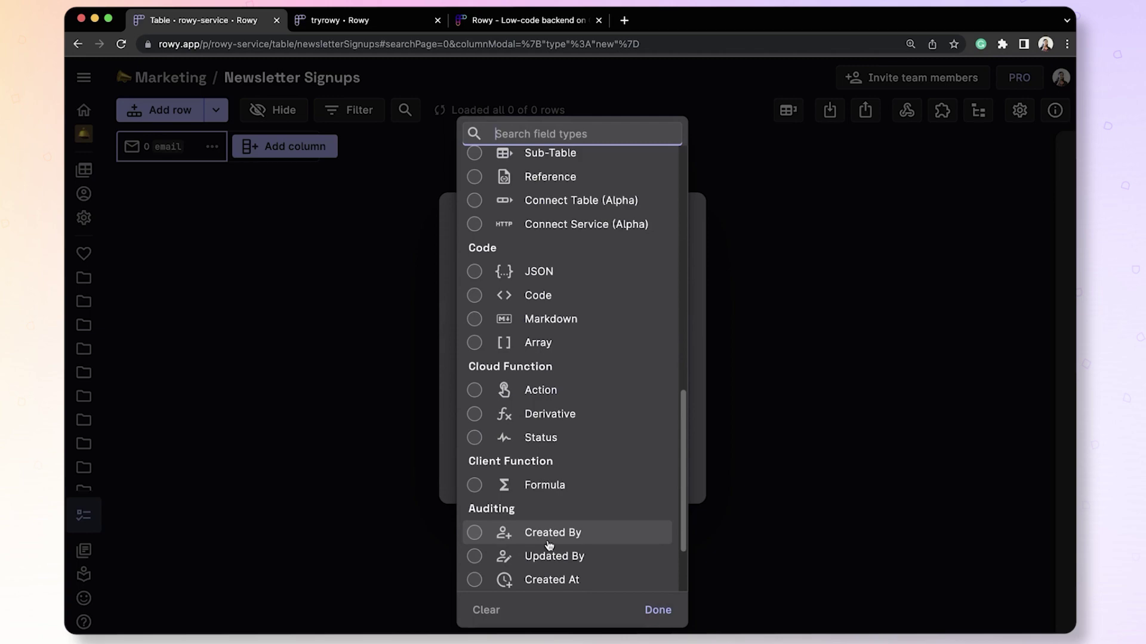
{"action": "left_click", "coordinate": [592, 580]}
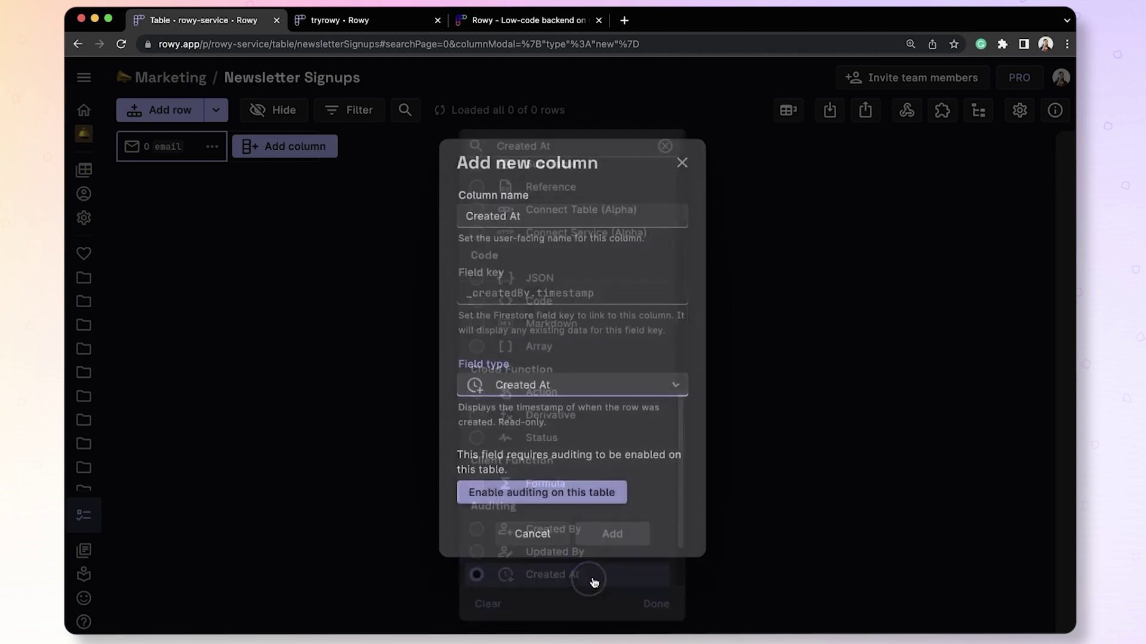
{"action": "left_click", "coordinate": [544, 508]}
{"action": "left_click", "coordinate": [544, 505]}
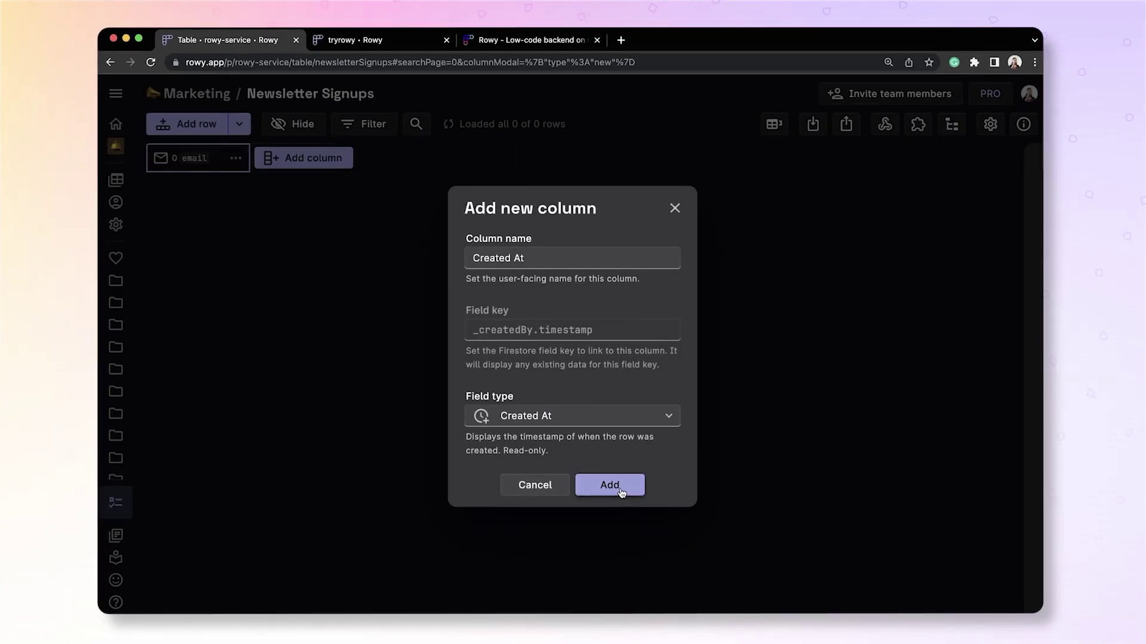
{"action": "left_click", "coordinate": [610, 493]}
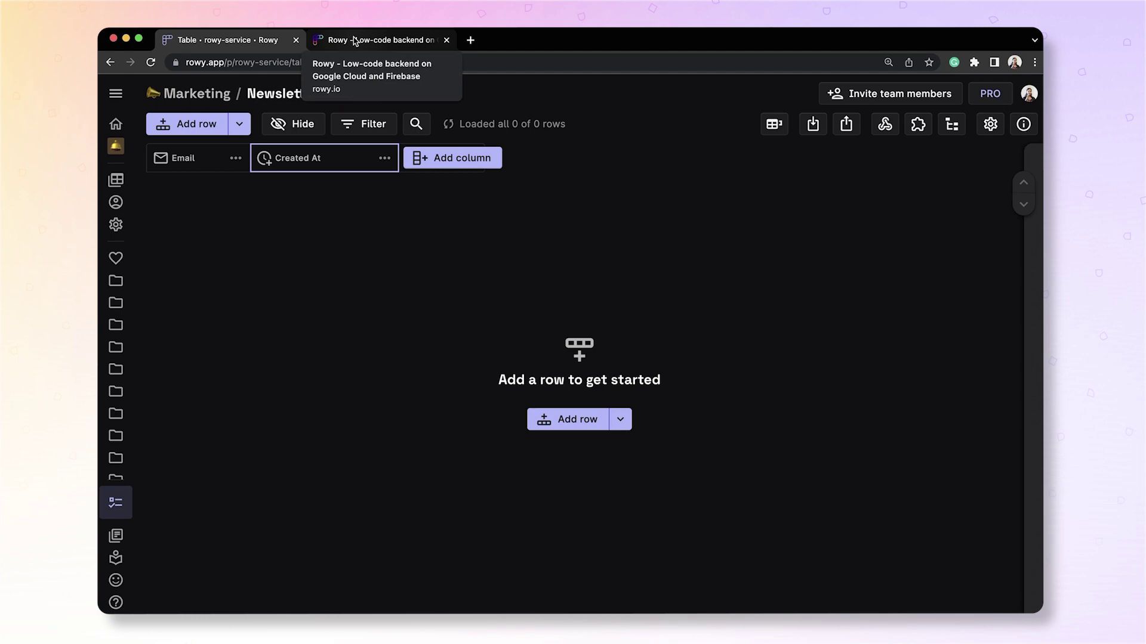
Add a Basic webhook named 'Webflow to Rowy webhook' and expand its Conditions step.
{"action": "left_click", "coordinate": [889, 128]}
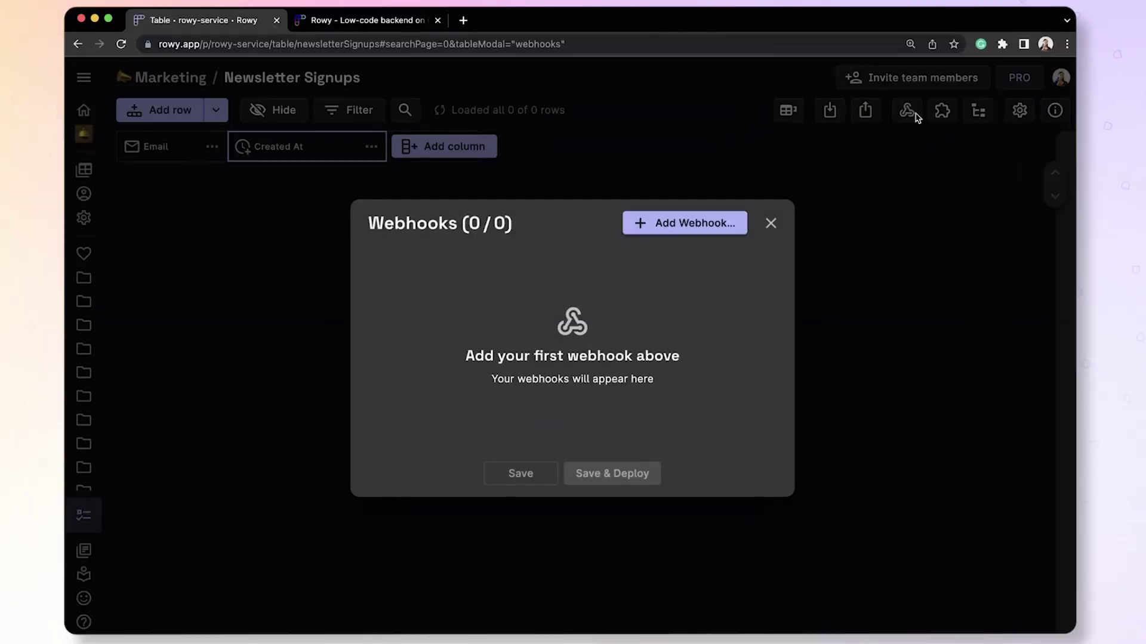
{"action": "left_click", "coordinate": [692, 224]}
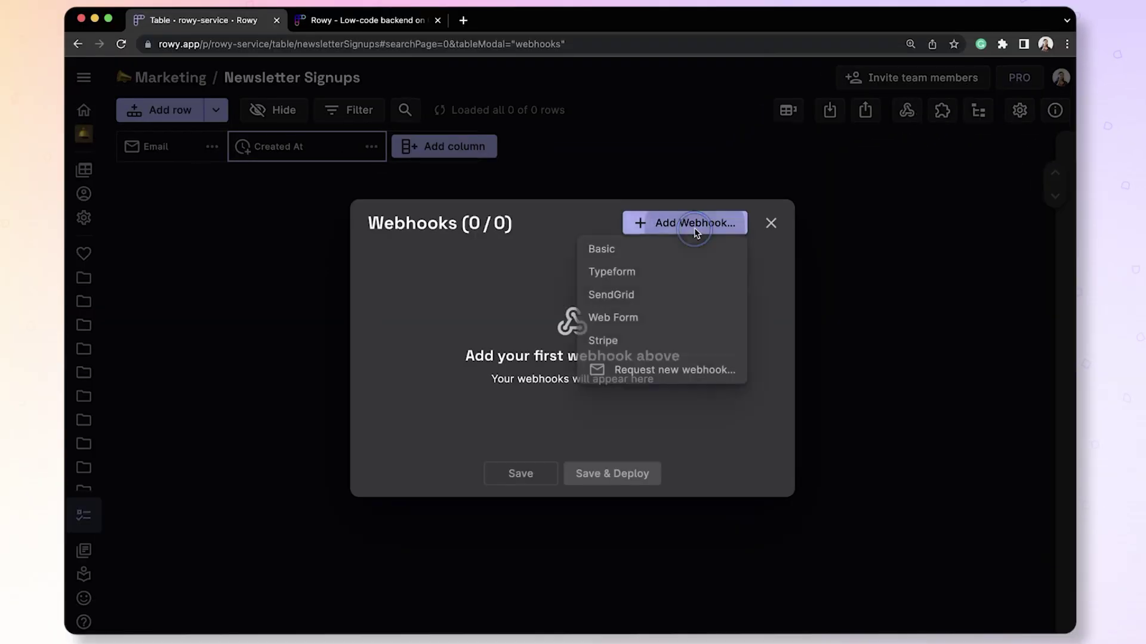
{"action": "left_click", "coordinate": [620, 252]}
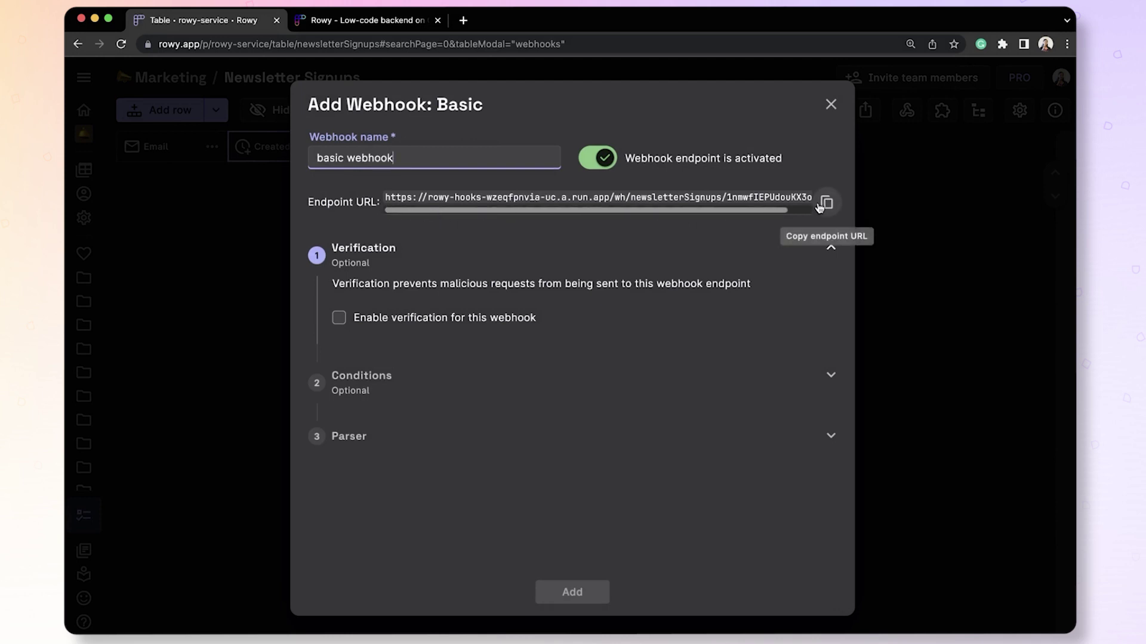
{"action": "double_click", "coordinate": [330, 157]}
{"action": "type", "text": "Webflow to "}
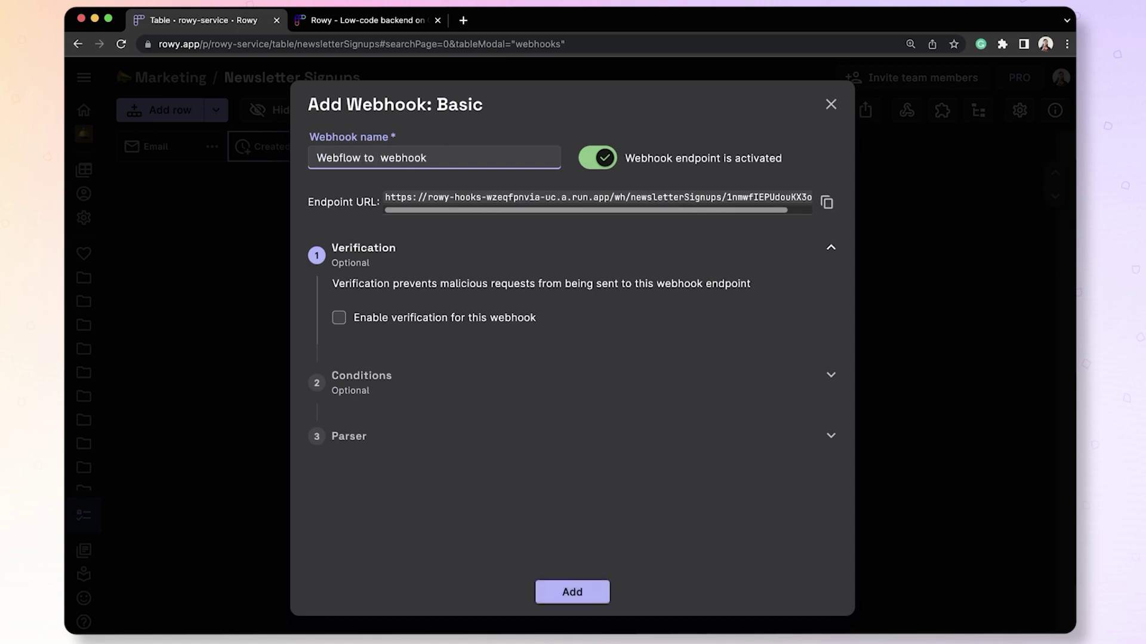
{"action": "type", "text": "Rowy"}
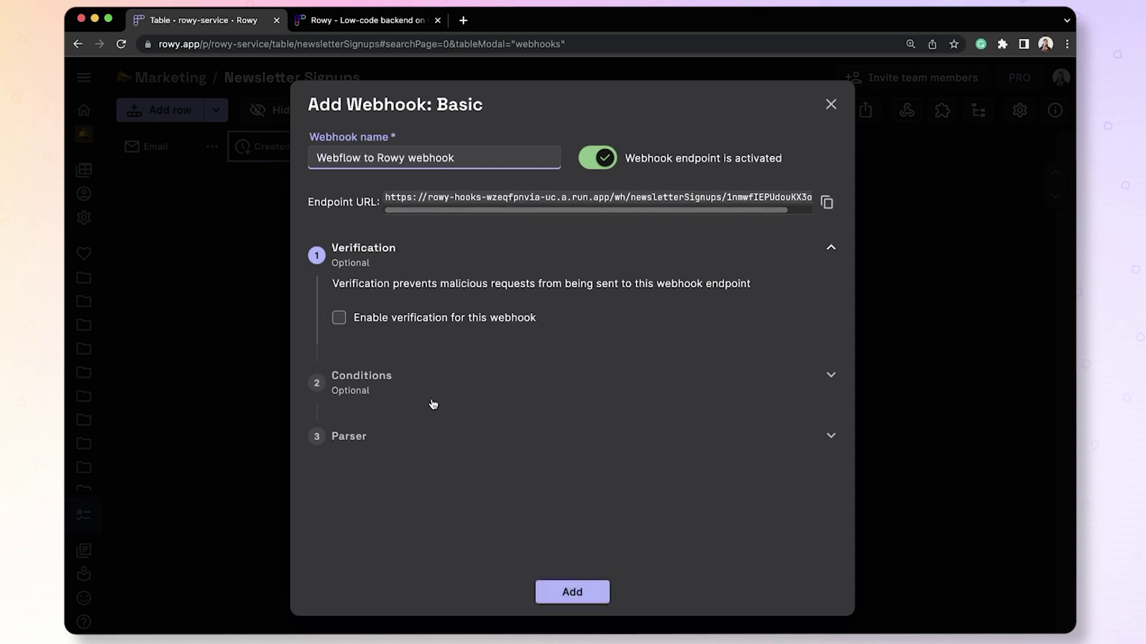
{"action": "left_click", "coordinate": [393, 382]}
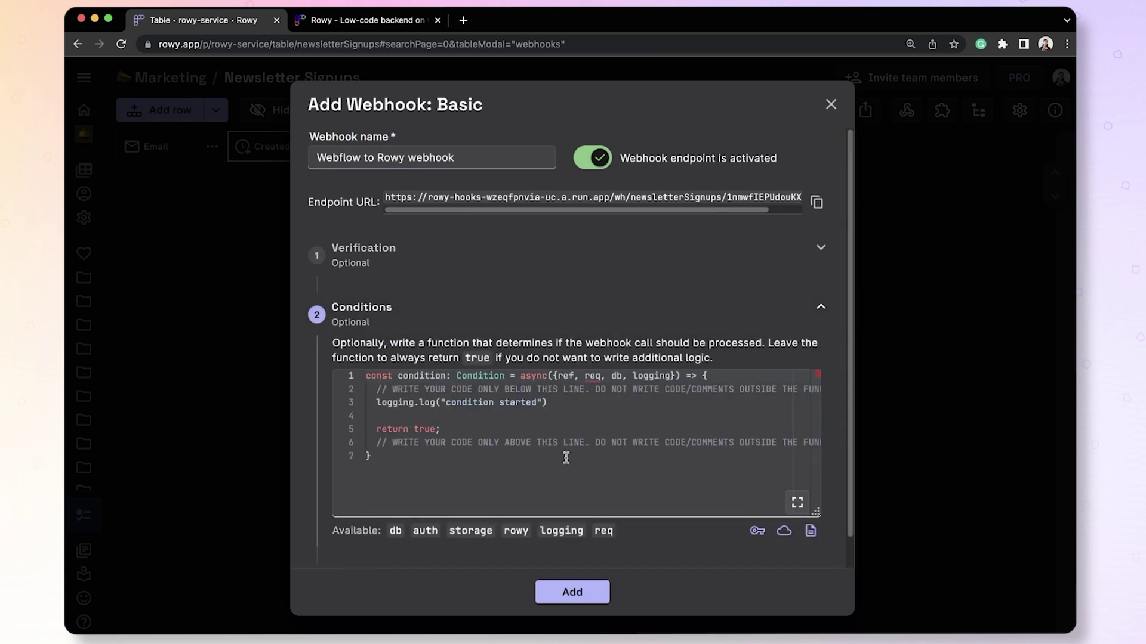
{"action": "scroll", "coordinate": [729, 549], "scroll_direction": "down", "scroll_amount": 1}
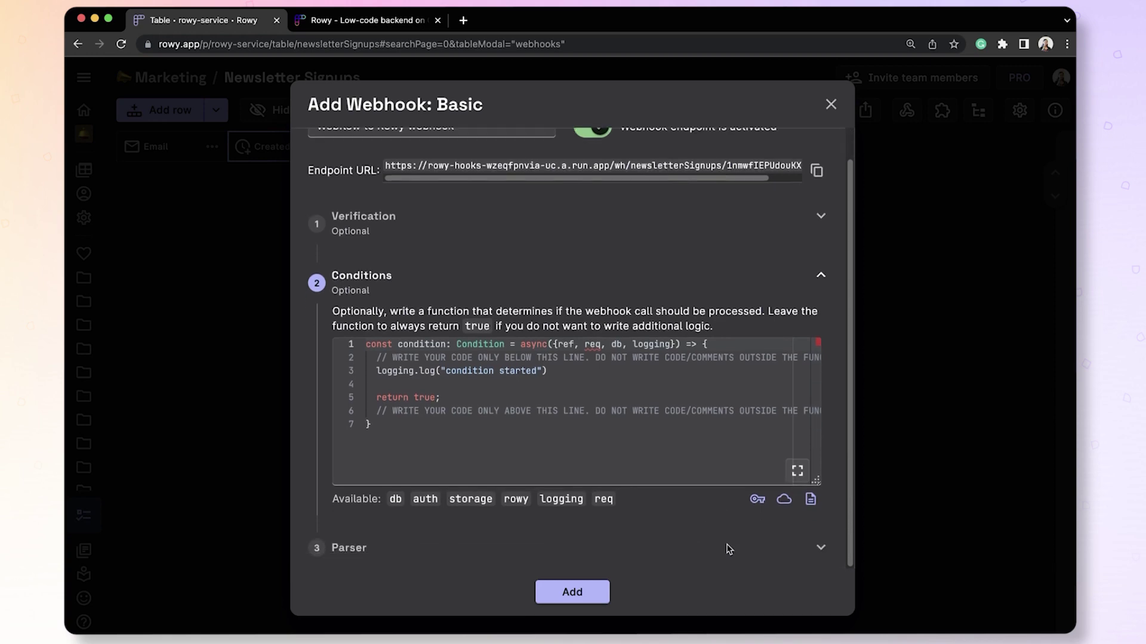
Change the parser's log message to 'new signup received'.
{"action": "left_click", "coordinate": [425, 543]}
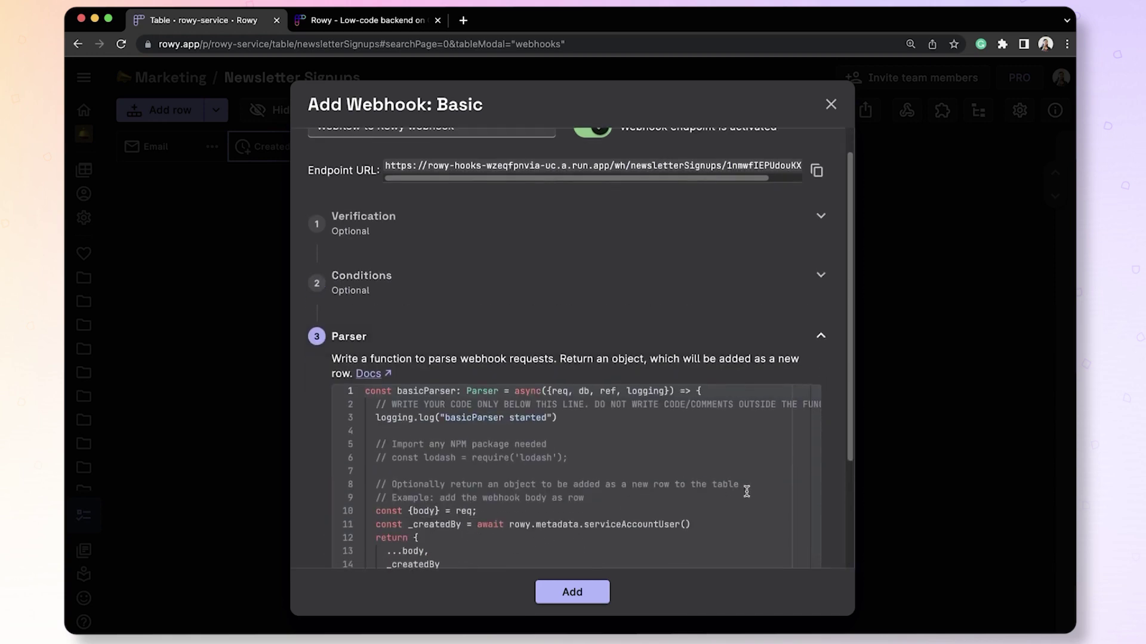
{"action": "scroll", "coordinate": [746, 491], "scroll_direction": "down", "scroll_amount": 5}
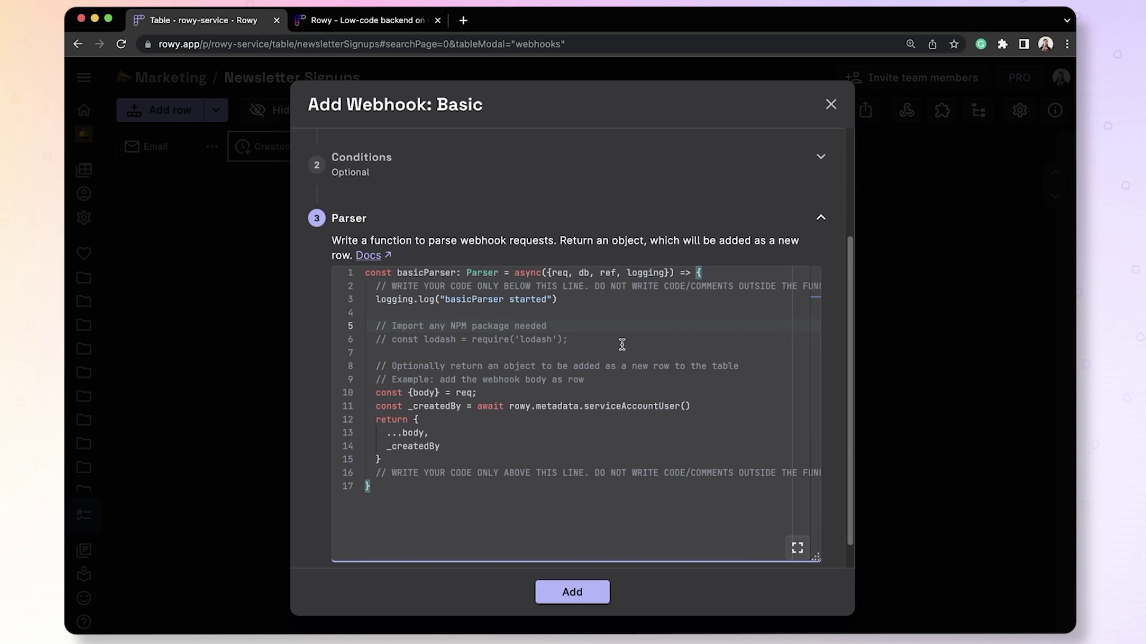
{"action": "left_click_drag", "start_coordinate": [445, 299], "coordinate": [547, 299]}
{"action": "double_click", "coordinate": [485, 296]}
{"action": "type", "text": "new signup"}
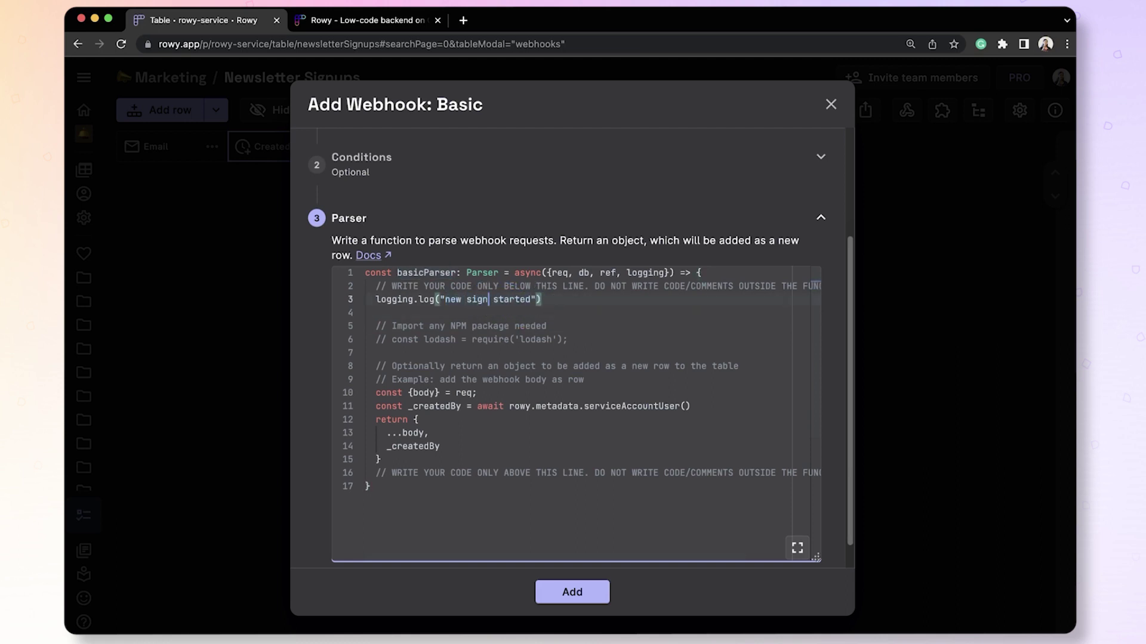
{"action": "type", "text": " received"}
{"action": "key", "text": "shift+Right"}
{"action": "key", "text": "shift+Right"}
{"action": "key", "text": "shift+Right"}
{"action": "key", "text": "shift+Right"}
{"action": "key", "text": "shift+Right"}
{"action": "key", "text": "shift+Right"}
{"action": "key", "text": "shift+Right"}
{"action": "key", "text": "BackSpace"}
{"action": "key", "text": "BackSpace"}
{"action": "left_click", "coordinate": [485, 393]}
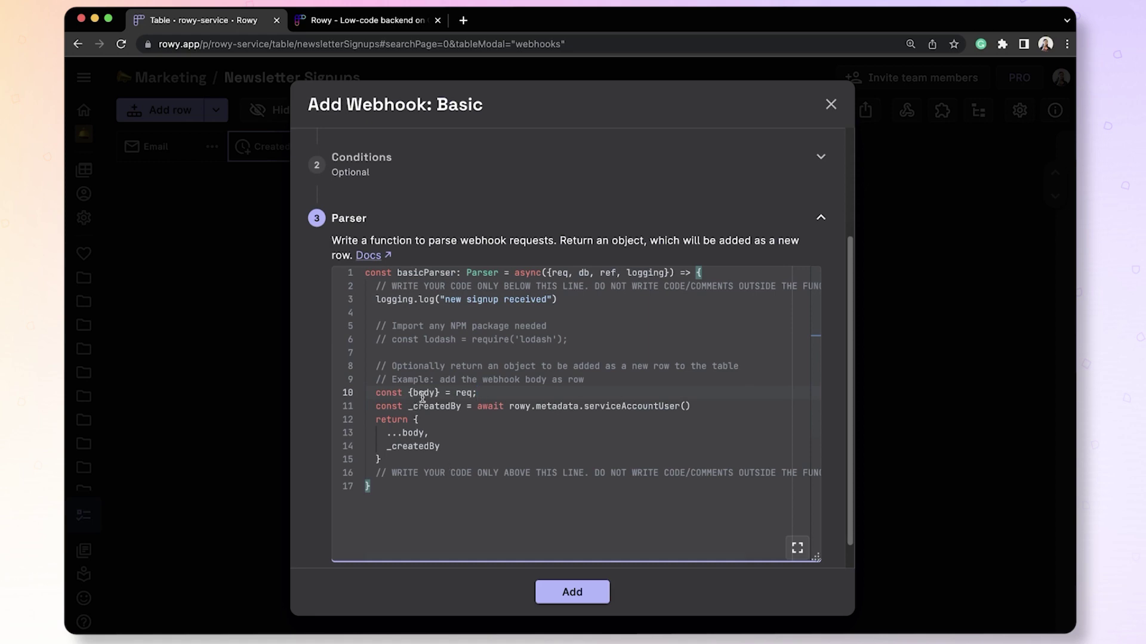
{"action": "key", "text": "Down"}
{"action": "key", "text": "Down"}
{"action": "key", "text": "Down"}
{"action": "key", "text": "Down"}
{"action": "key", "text": "Down"}
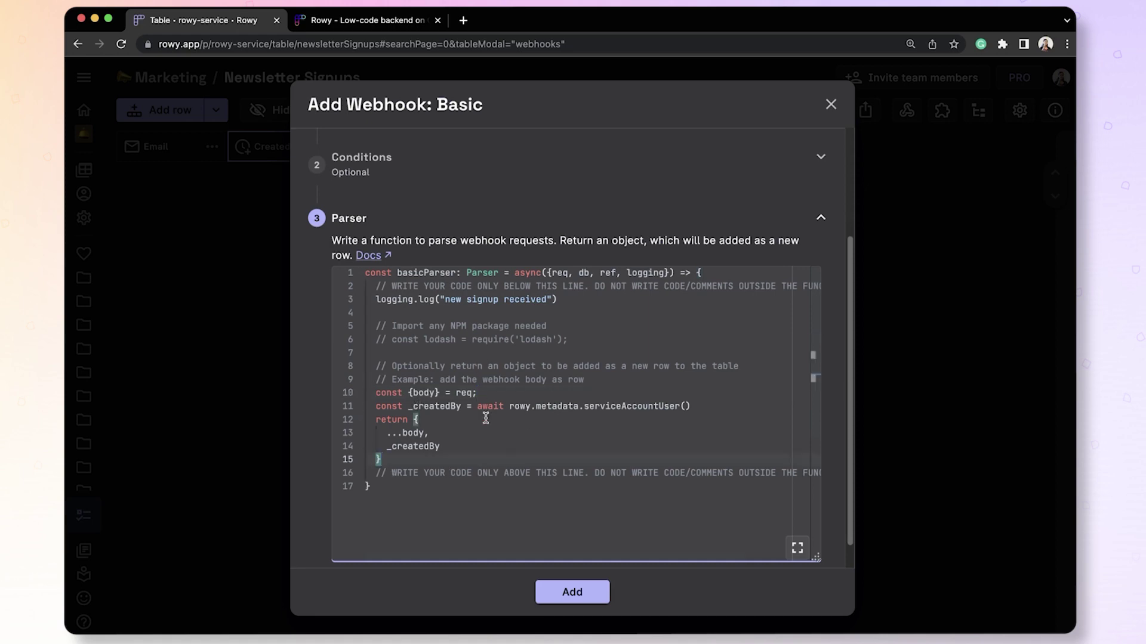
Add the webhook to the table and save and deploy it.
{"action": "left_click", "coordinate": [583, 596]}
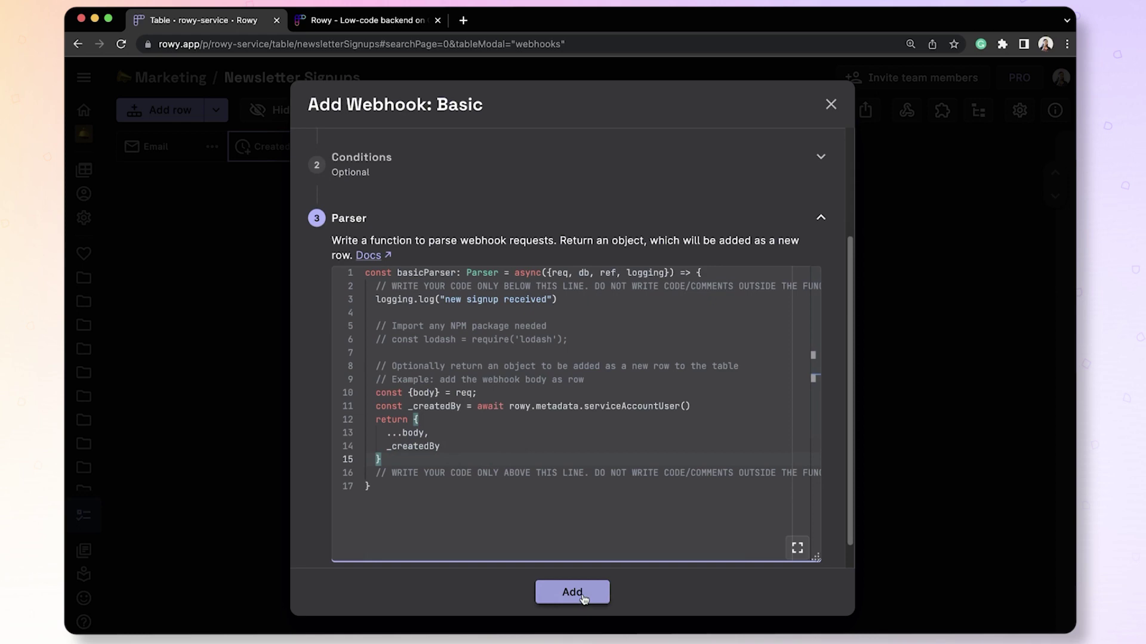
{"action": "left_click", "coordinate": [598, 477]}
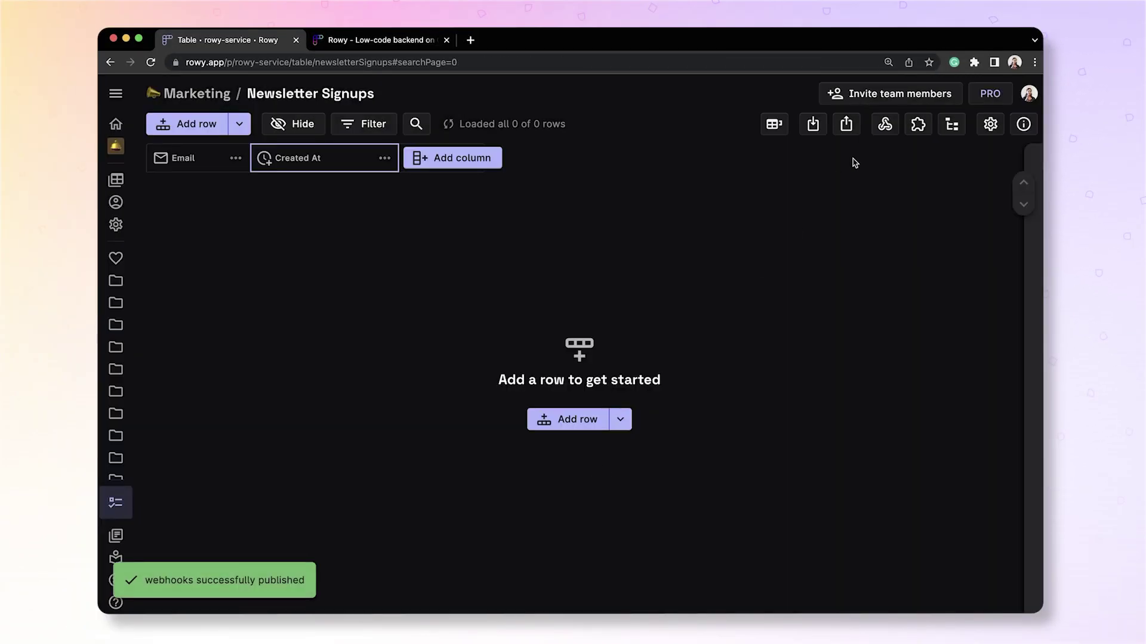
{"action": "left_click", "coordinate": [879, 131]}
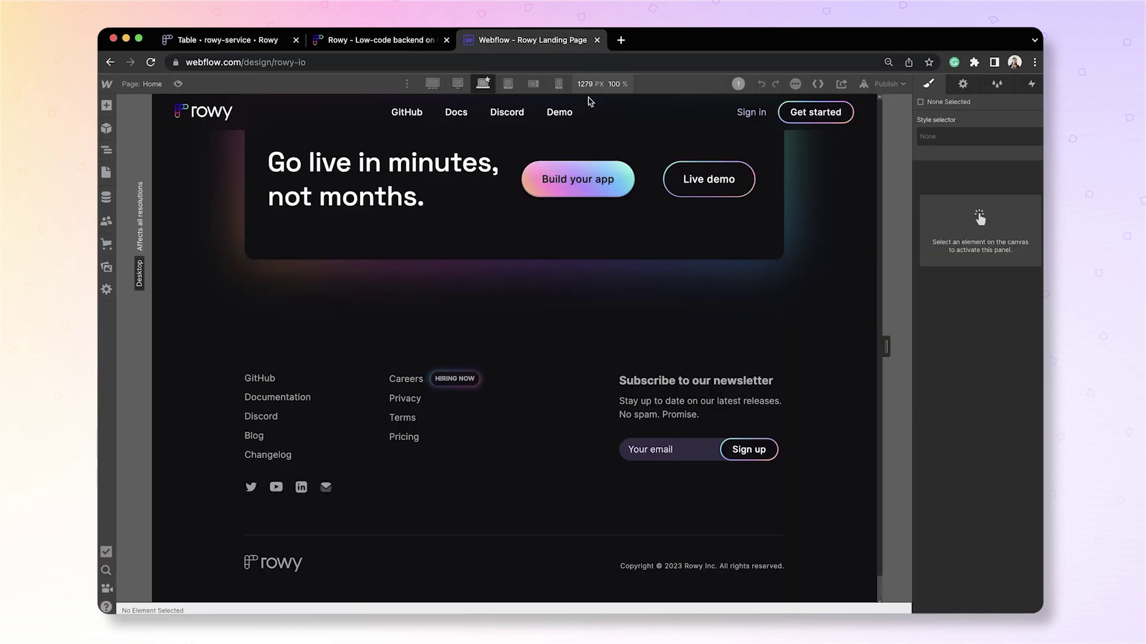
Set the footer Sign up form's Action to the pasted Rowy webhook URL.
{"action": "left_click", "coordinate": [708, 458]}
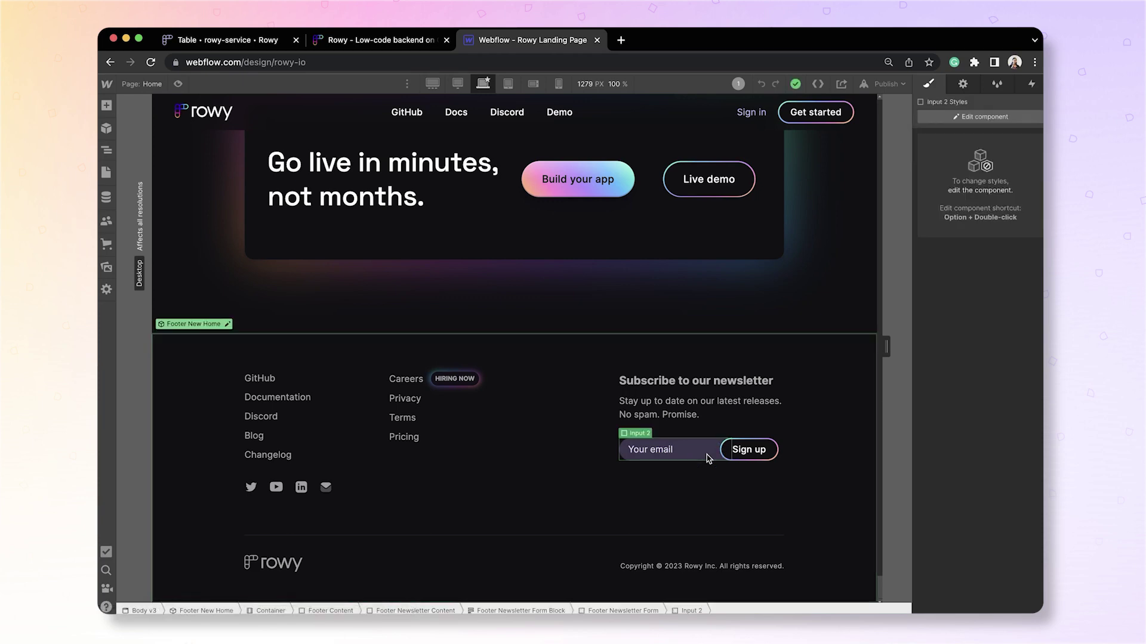
{"action": "double_click", "coordinate": [725, 454], "text": "alt"}
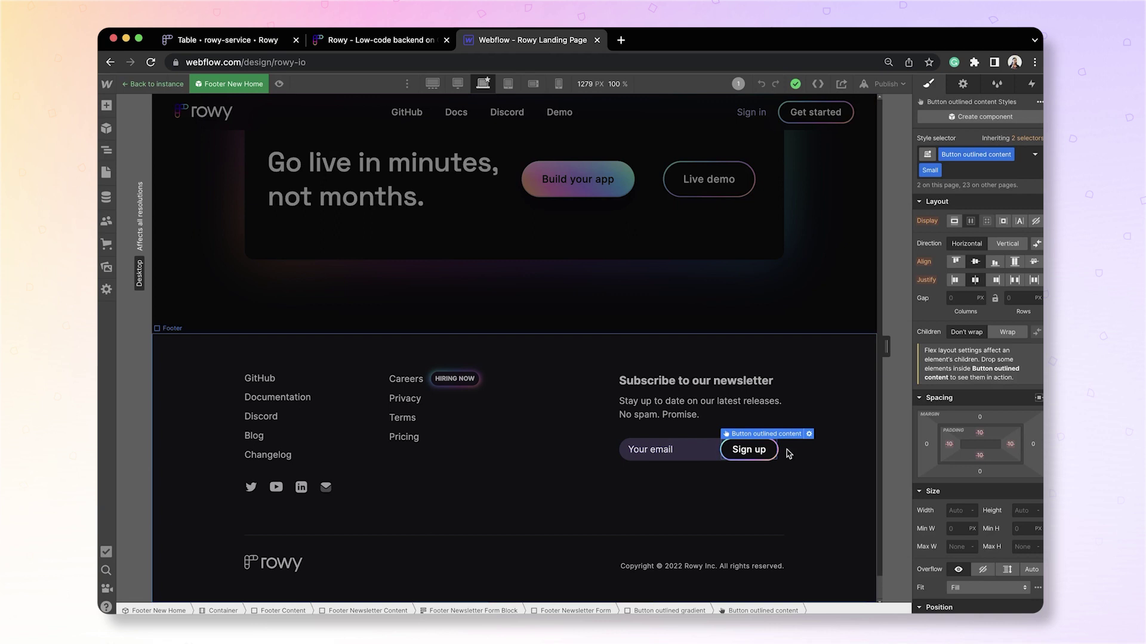
{"action": "left_click", "coordinate": [962, 85]}
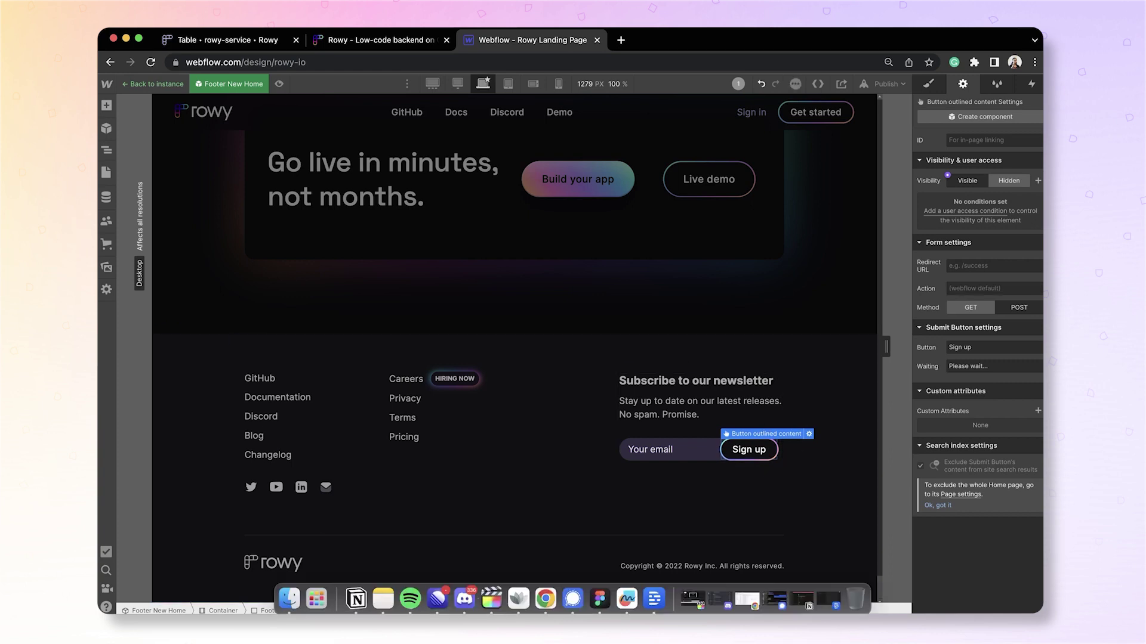
{"action": "left_click", "coordinate": [963, 291]}
{"action": "key", "text": "super+v"}
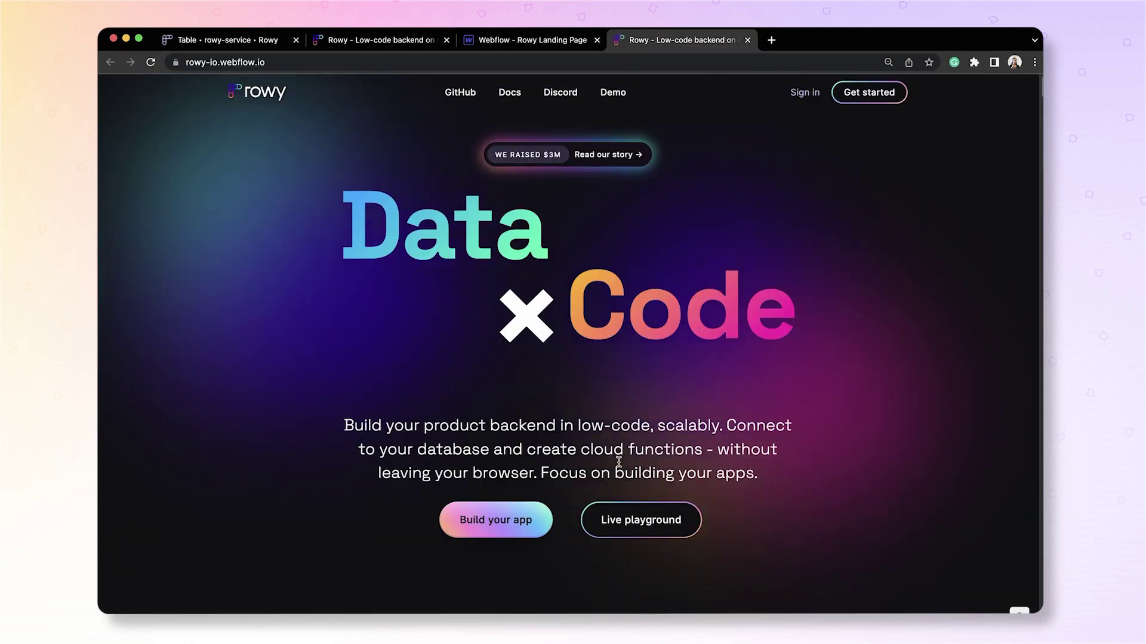
Enter a test e-mail address in the live site's footer form and sign up.
{"action": "scroll", "coordinate": [621, 464], "scroll_direction": "down", "scroll_amount": 10}
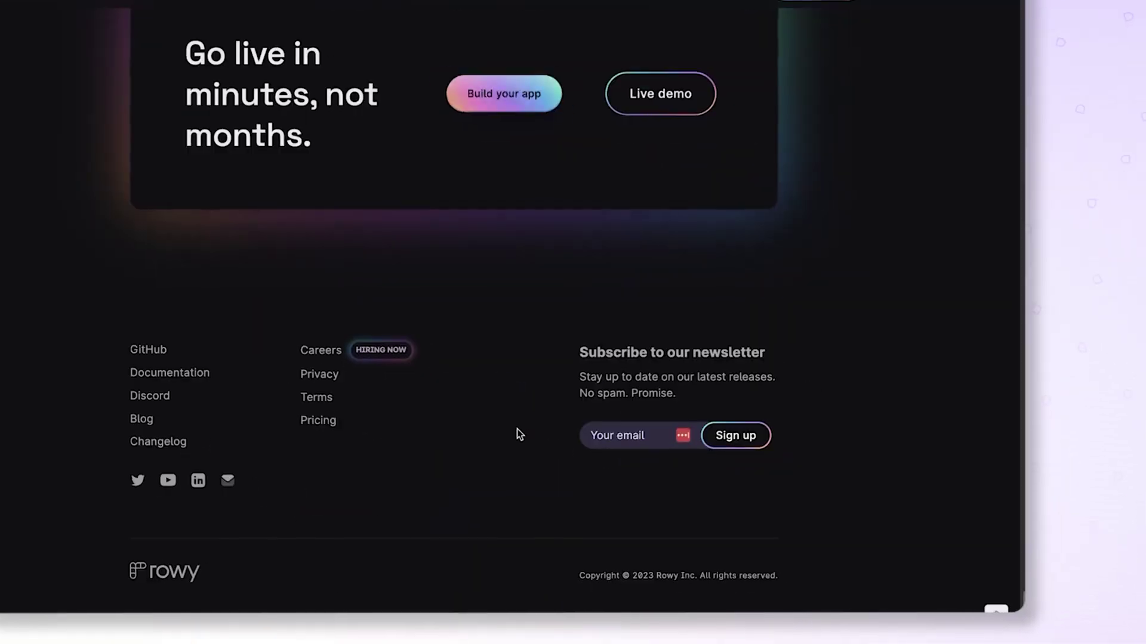
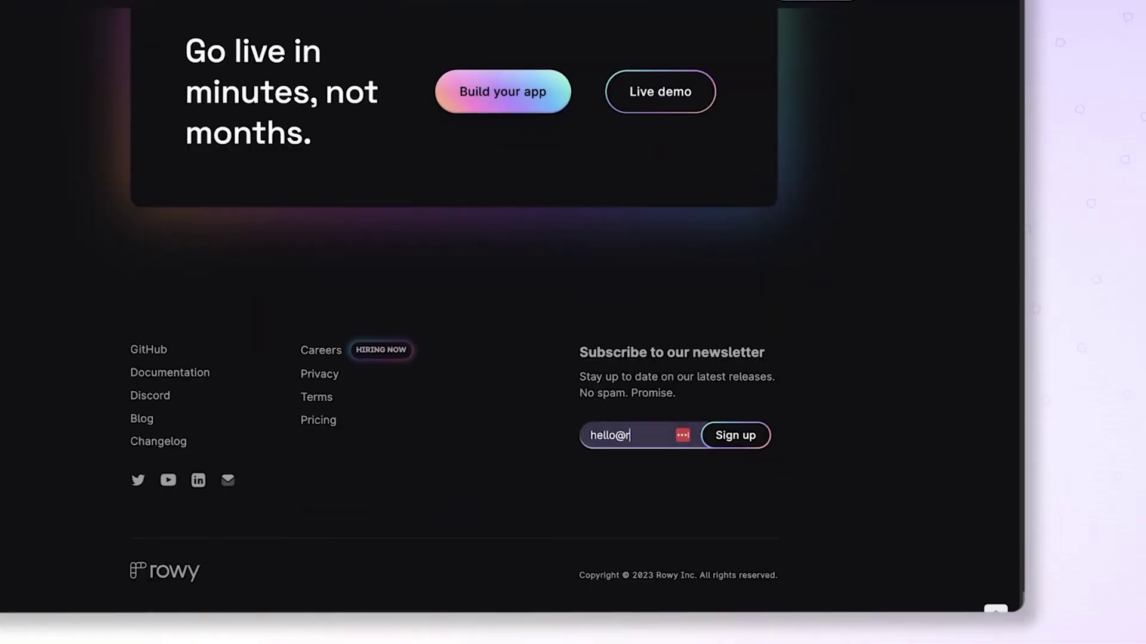
{"action": "left_click", "coordinate": [735, 435]}
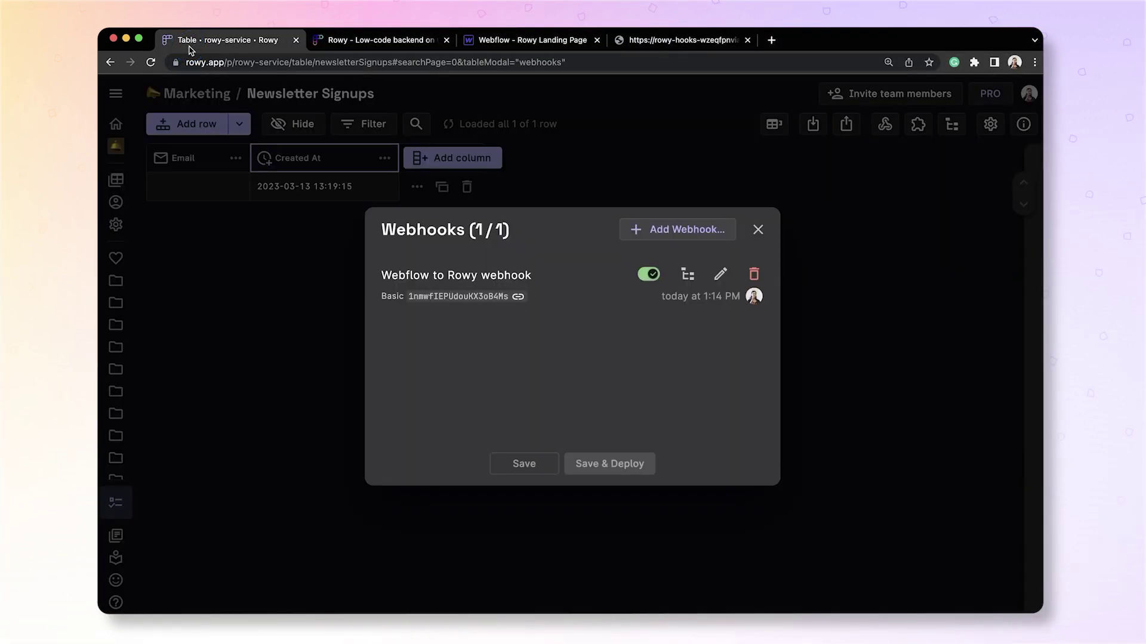
Close the Webhooks list and inspect the new row's empty Email and Created At time.
{"action": "left_click", "coordinate": [758, 229]}
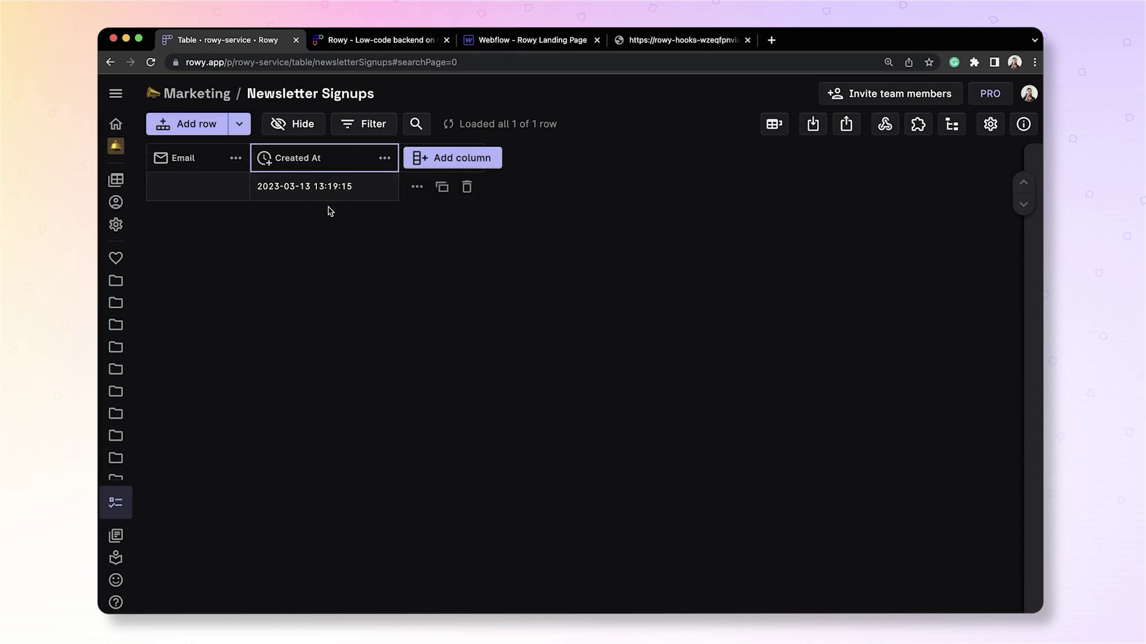
{"action": "left_click", "coordinate": [185, 192]}
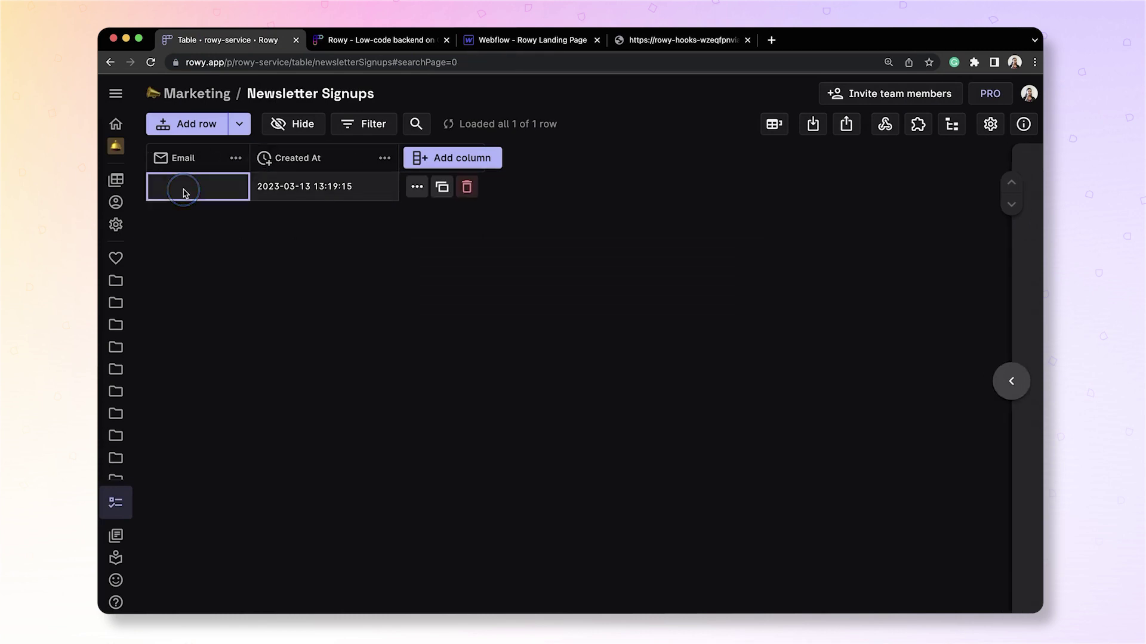
{"action": "left_click", "coordinate": [280, 196]}
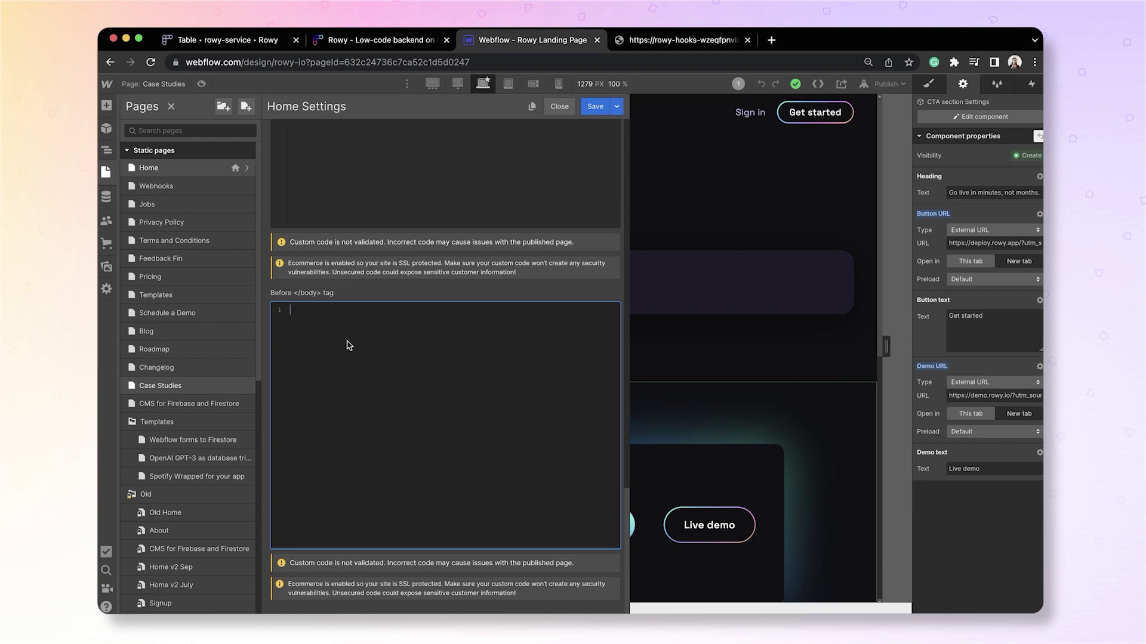
Paste the form-submission script and change its form selector from wishlist-form to newsletter-signup.
{"action": "key", "text": "super+v"}
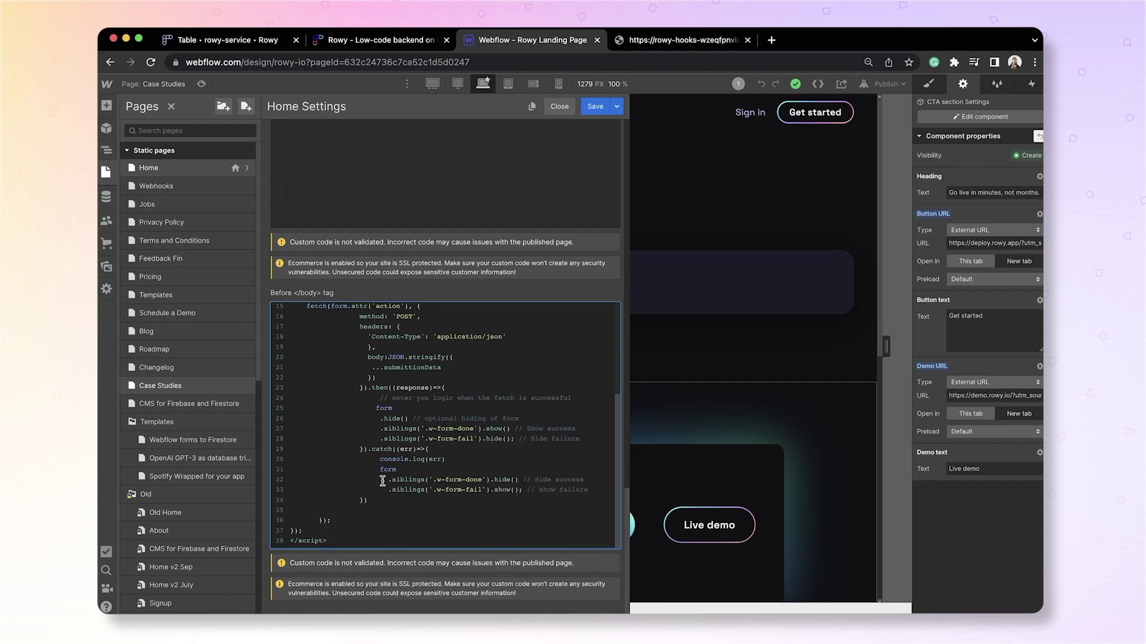
{"action": "scroll", "coordinate": [383, 477], "scroll_direction": "up", "scroll_amount": 4}
{"action": "scroll", "coordinate": [381, 486], "scroll_direction": "up", "scroll_amount": 1}
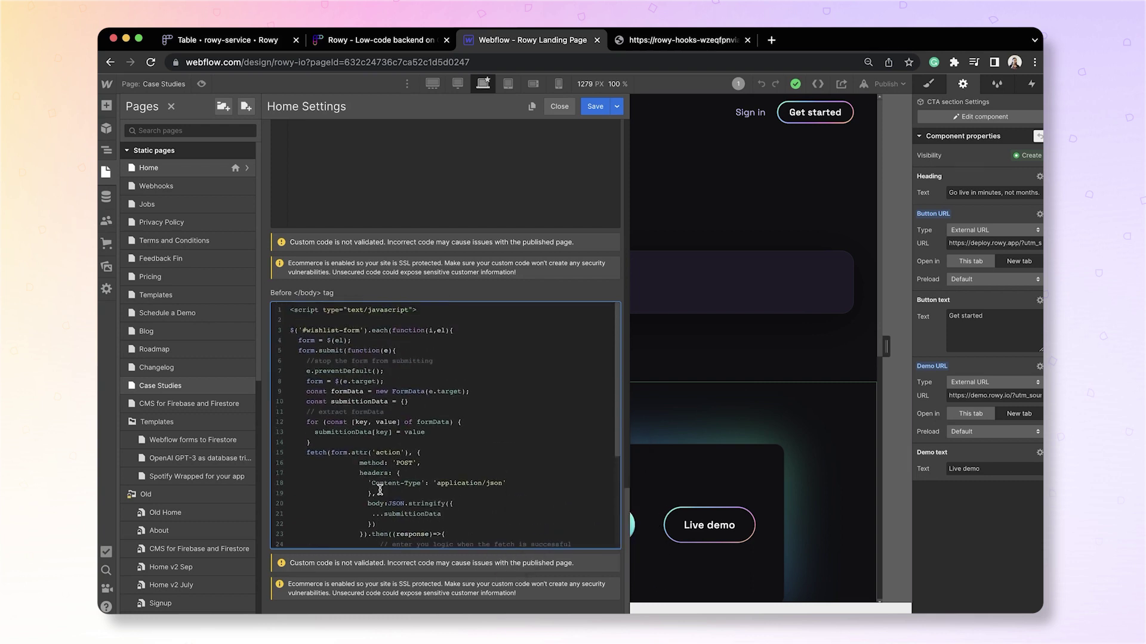
{"action": "left_click", "coordinate": [358, 331]}
{"action": "key", "text": "BackSpace"}
{"action": "key", "text": "BackSpace"}
{"action": "key", "text": "BackSpace"}
{"action": "key", "text": "BackSpace"}
{"action": "key", "text": "BackSpace"}
{"action": "key", "text": "BackSpace"}
{"action": "key", "text": "BackSpace"}
{"action": "key", "text": "BackSpace"}
{"action": "key", "text": "BackSpace"}
{"action": "key", "text": "BackSpace"}
{"action": "key", "text": "BackSpace"}
{"action": "key", "text": "BackSpace"}
{"action": "key", "text": "BackSpace"}
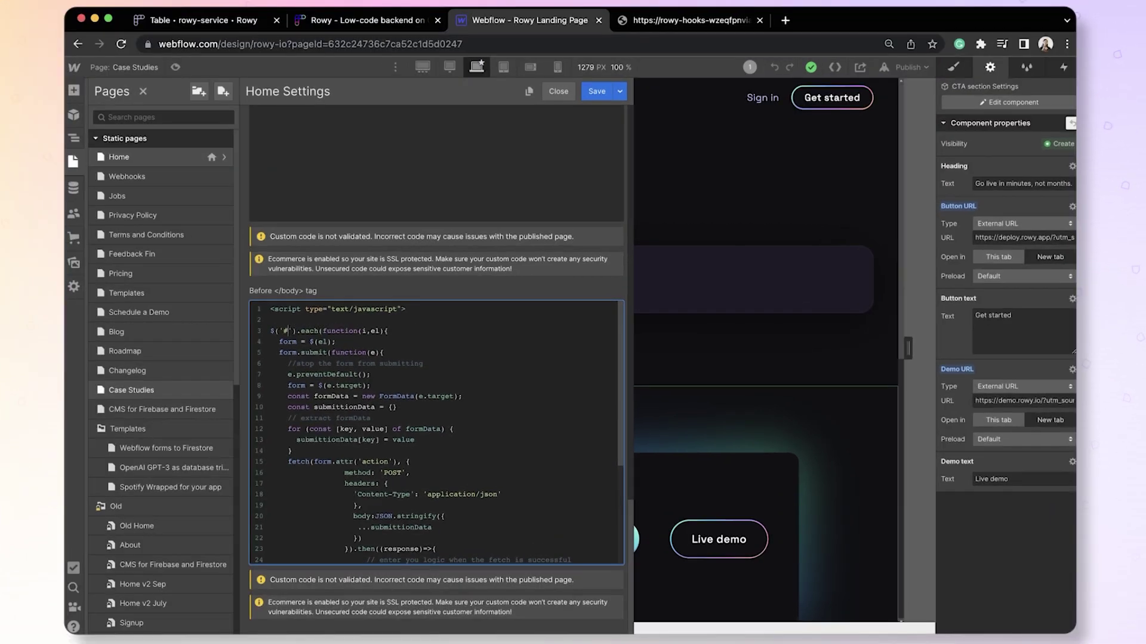
{"action": "type", "text": "newsletter-signup"}
Walk through the script's success/failure show-hide lines and the #newsletter-signup selector.
{"action": "scroll", "coordinate": [451, 454], "scroll_direction": "down", "scroll_amount": 2}
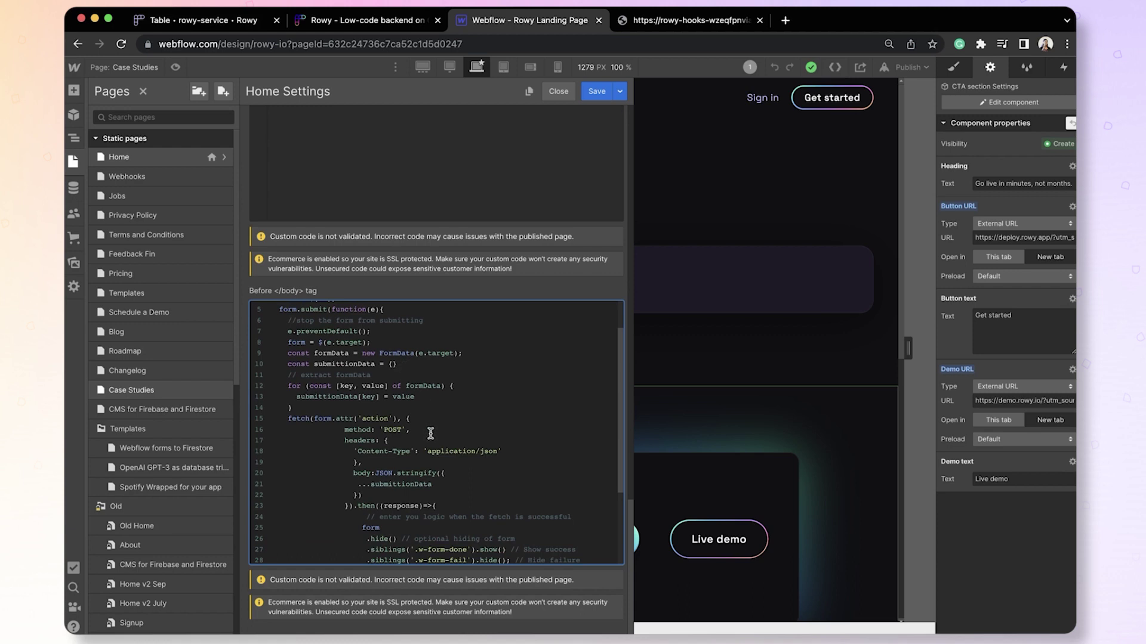
{"action": "scroll", "coordinate": [430, 433], "scroll_direction": "down", "scroll_amount": 2}
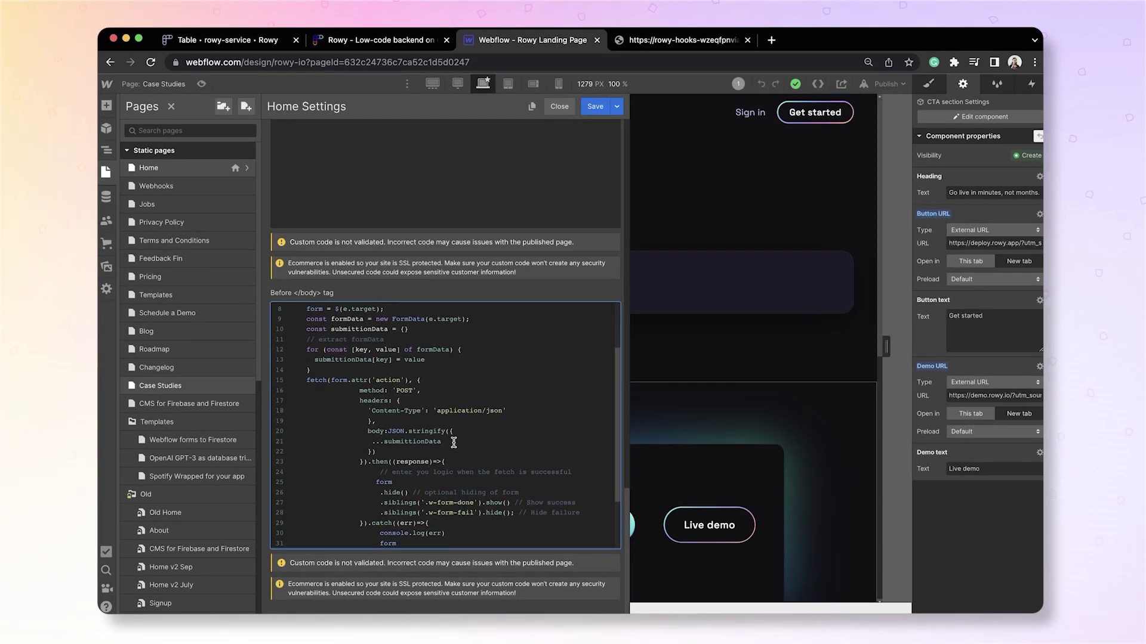
{"action": "scroll", "coordinate": [454, 443], "scroll_direction": "down", "scroll_amount": 2}
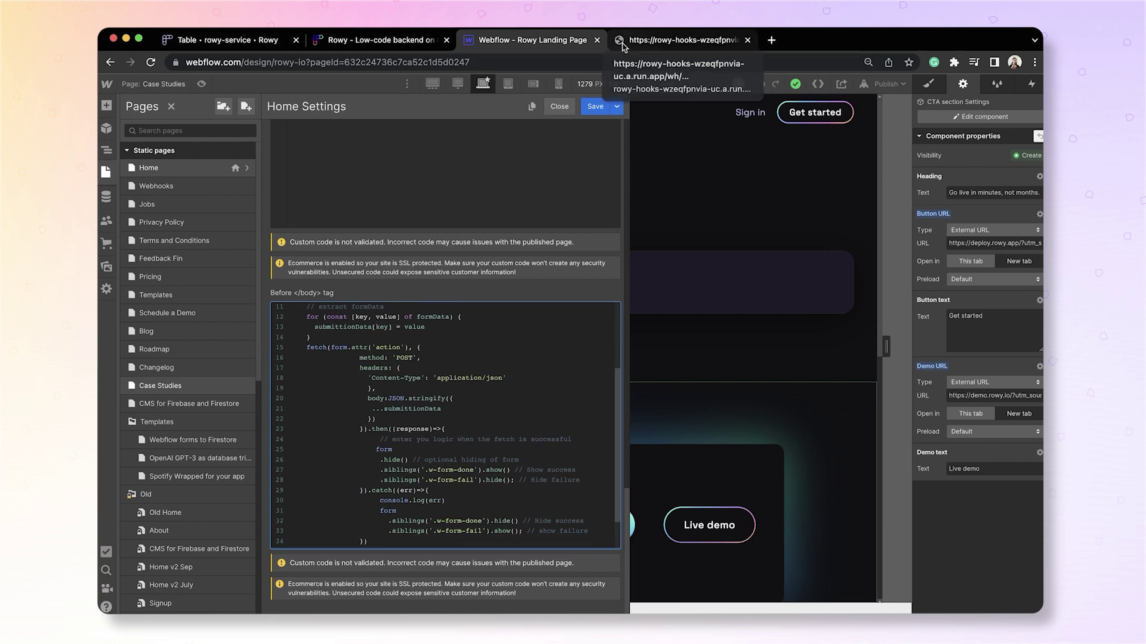
{"action": "scroll", "coordinate": [442, 454], "scroll_direction": "down", "scroll_amount": 2}
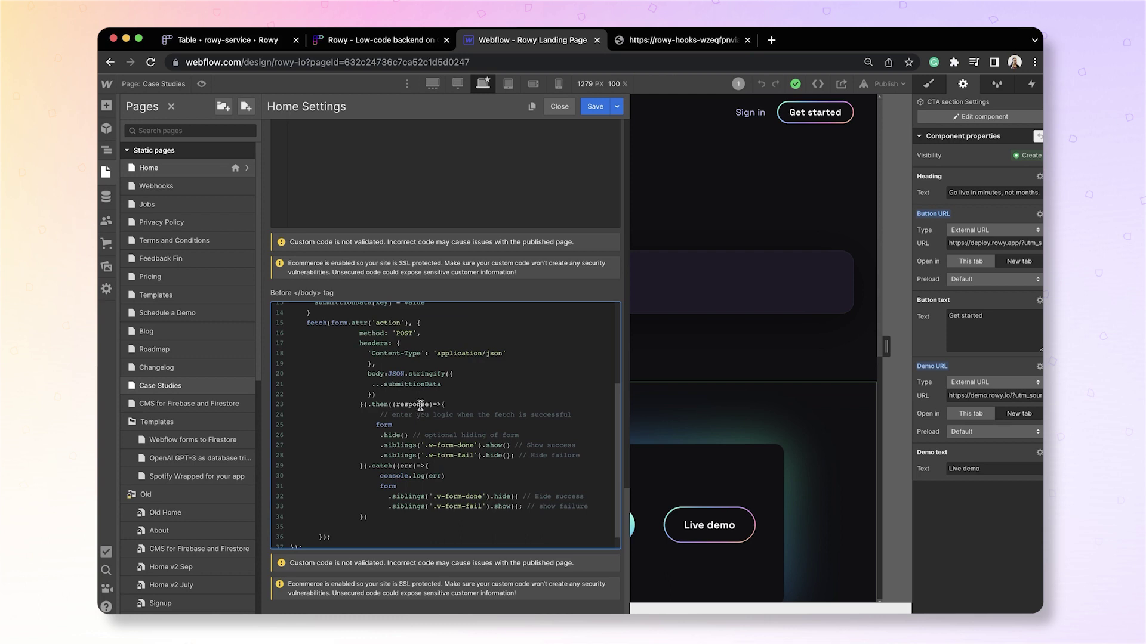
{"action": "left_click_drag", "start_coordinate": [380, 446], "coordinate": [524, 446]}
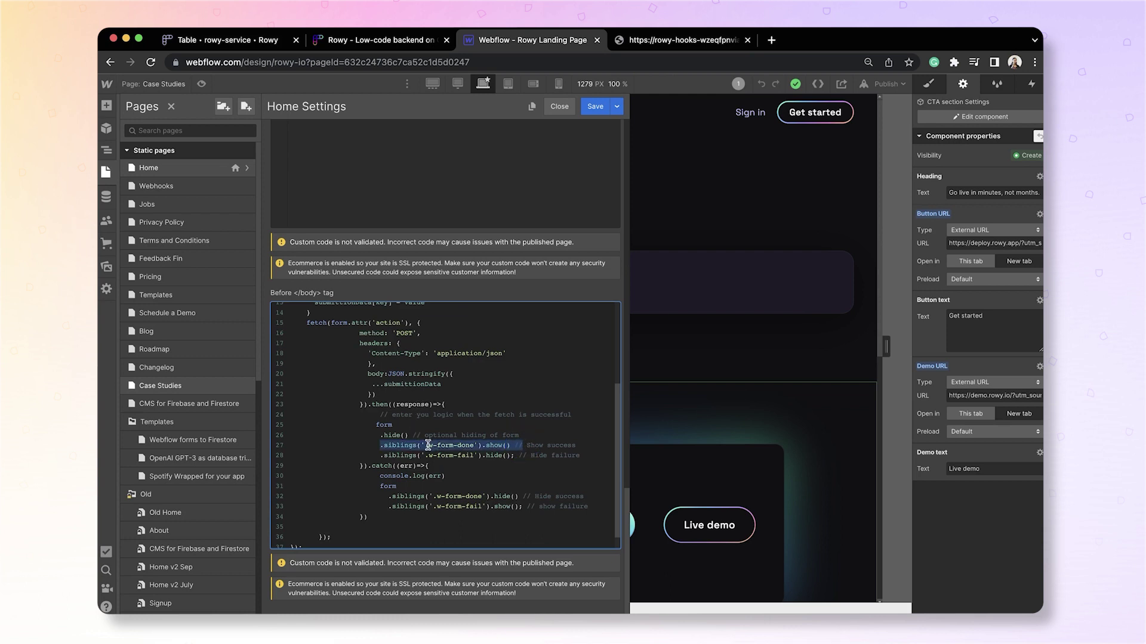
{"action": "double_click", "coordinate": [494, 455]}
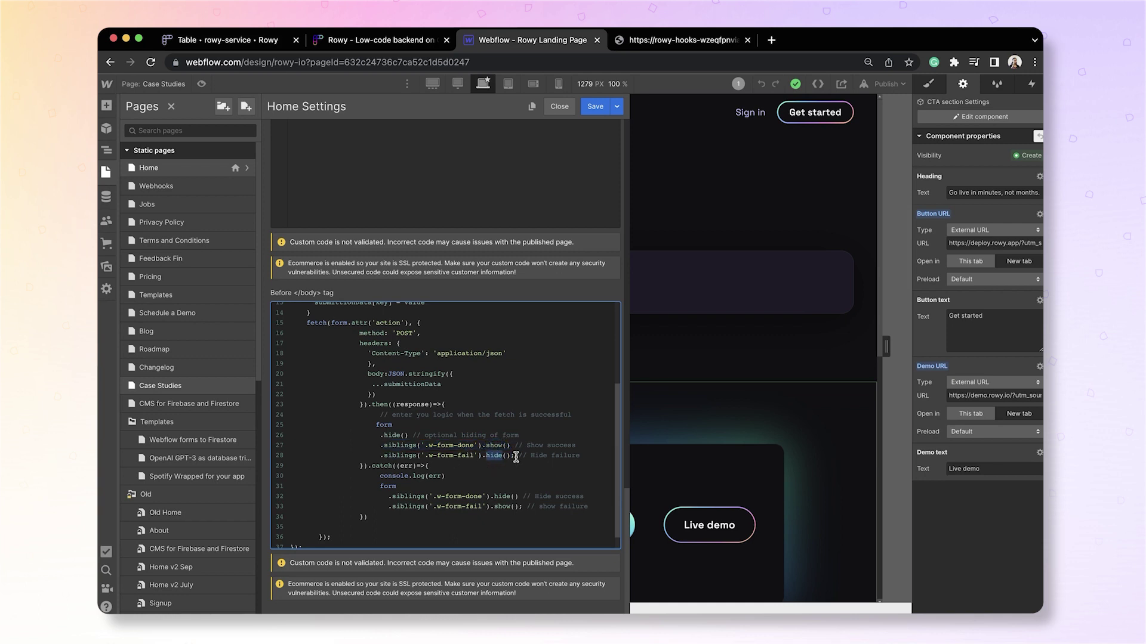
{"action": "scroll", "coordinate": [514, 466], "scroll_direction": "down", "scroll_amount": 1}
{"action": "double_click", "coordinate": [406, 449]}
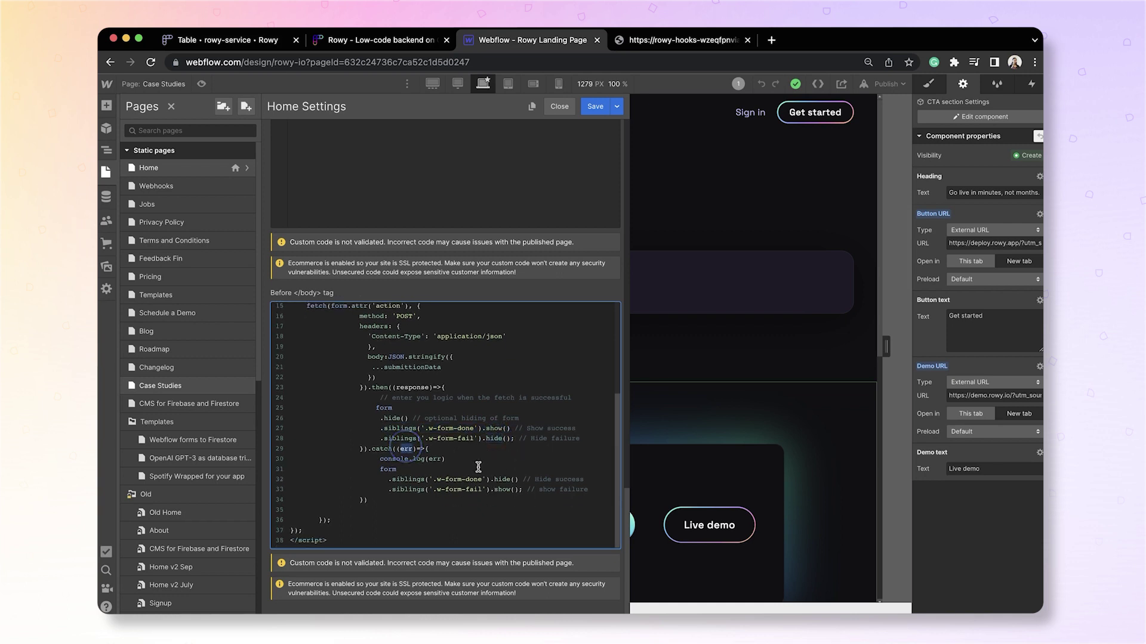
{"action": "left_click_drag", "start_coordinate": [418, 480], "coordinate": [511, 484]}
{"action": "left_click", "coordinate": [407, 495]}
{"action": "left_click_drag", "start_coordinate": [418, 489], "coordinate": [531, 490]}
{"action": "left_click", "coordinate": [548, 494]}
{"action": "scroll", "coordinate": [460, 523], "scroll_direction": "up", "scroll_amount": 5}
{"action": "double_click", "coordinate": [334, 330]}
{"action": "key", "text": "super+c"}
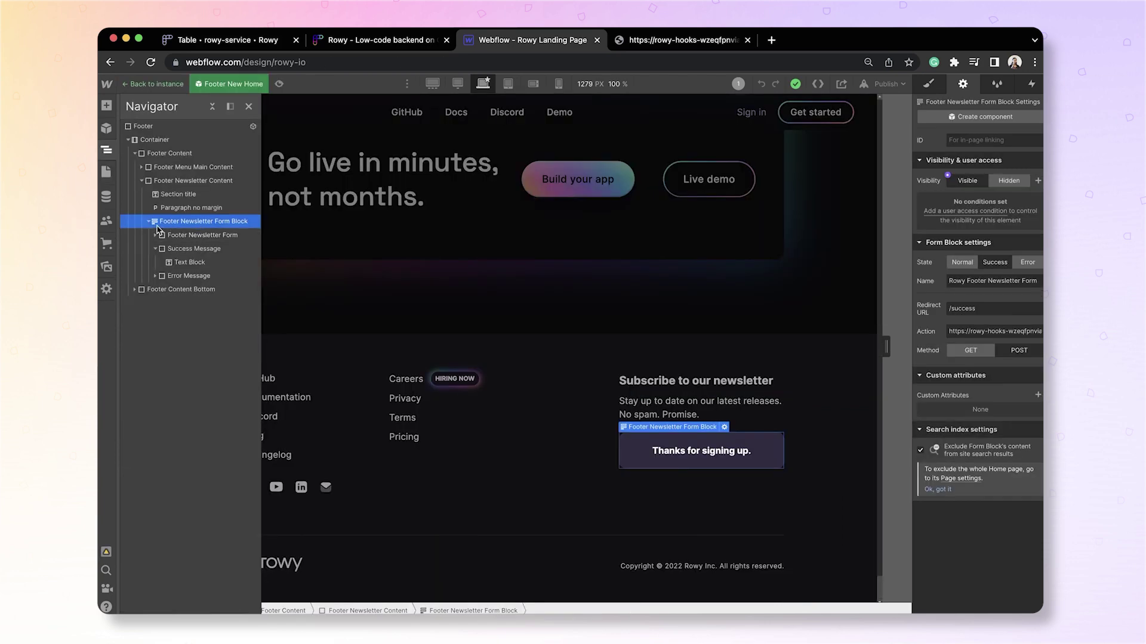
Set the footer form block ID to newsletter-signup and publish to the selected domain.
{"action": "left_click", "coordinate": [960, 143]}
{"action": "key", "text": "super+v"}
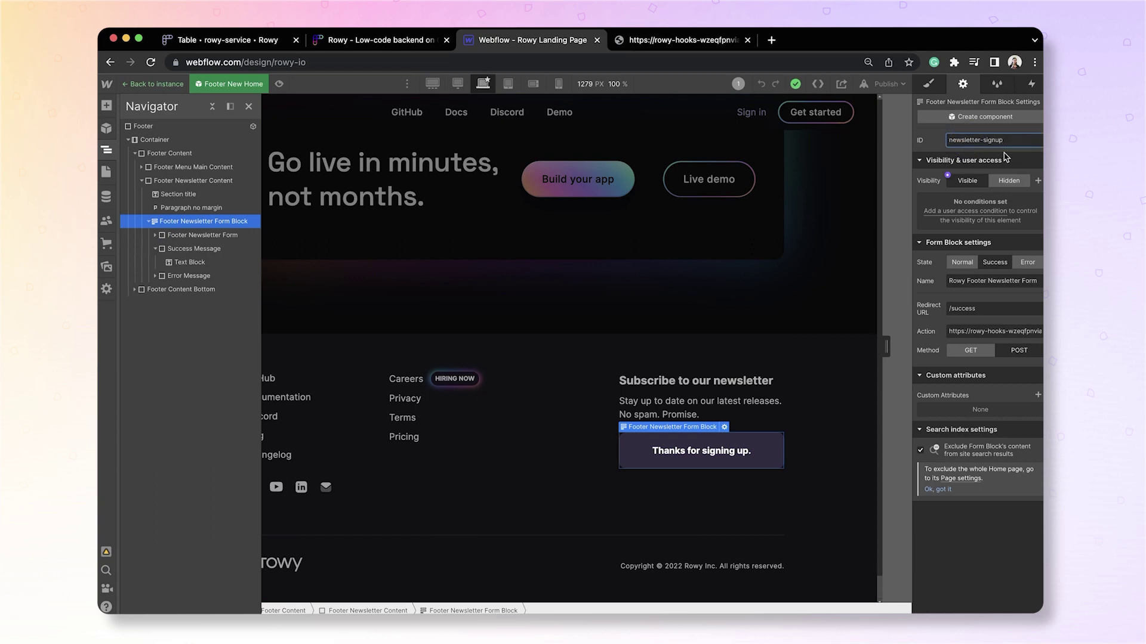
{"action": "left_click", "coordinate": [962, 262]}
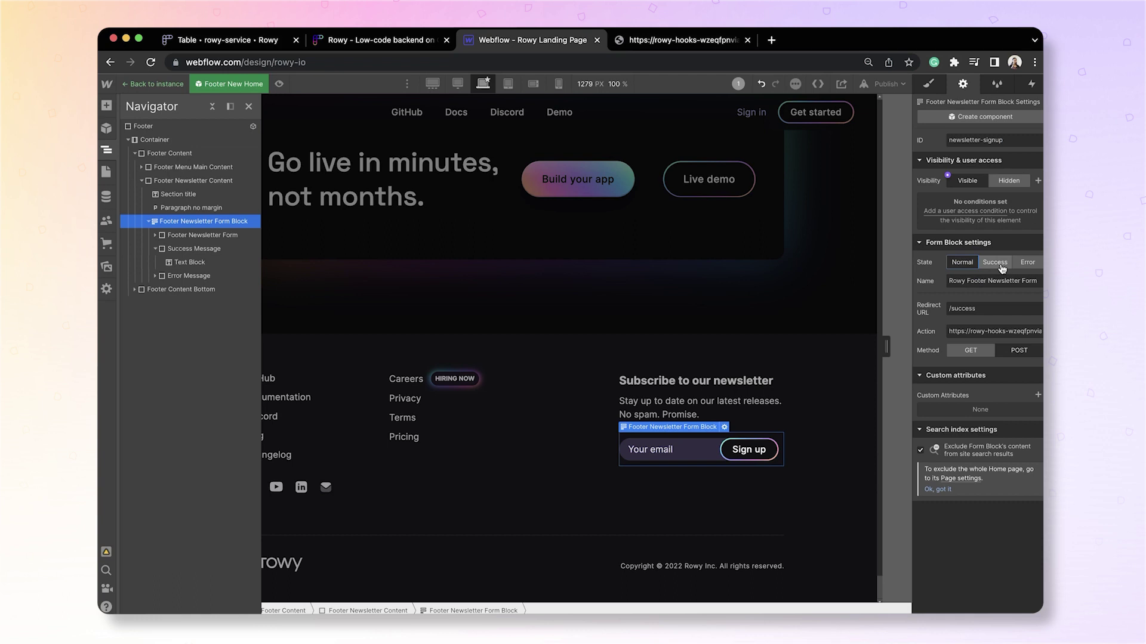
{"action": "left_click", "coordinate": [994, 262]}
{"action": "left_click", "coordinate": [962, 262]}
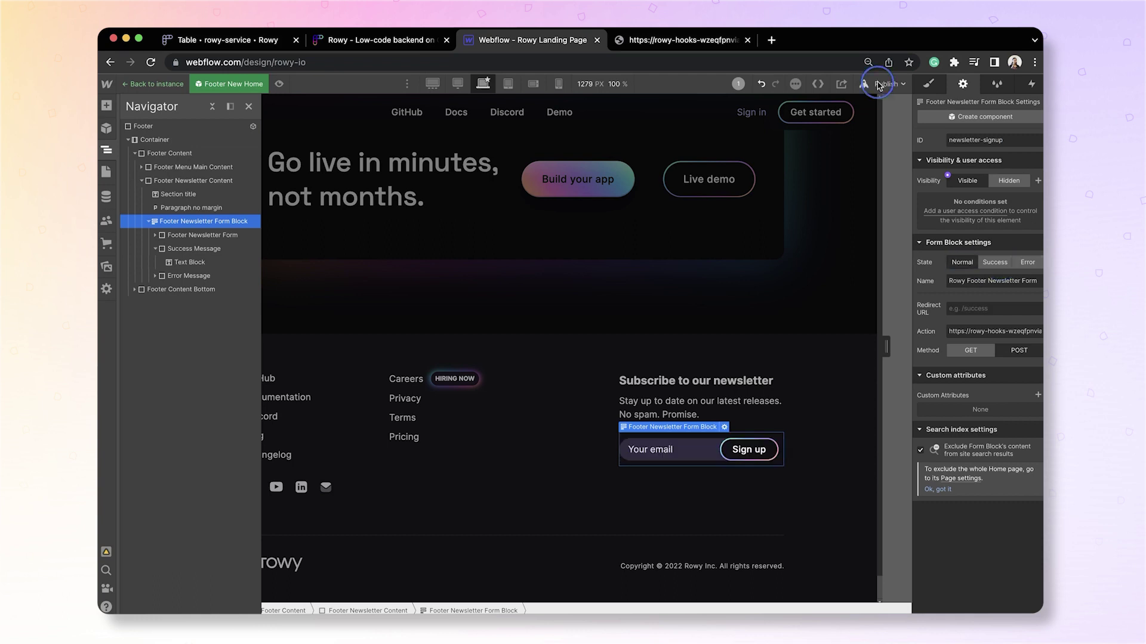
{"action": "left_click", "coordinate": [877, 84]}
{"action": "left_click", "coordinate": [826, 248]}
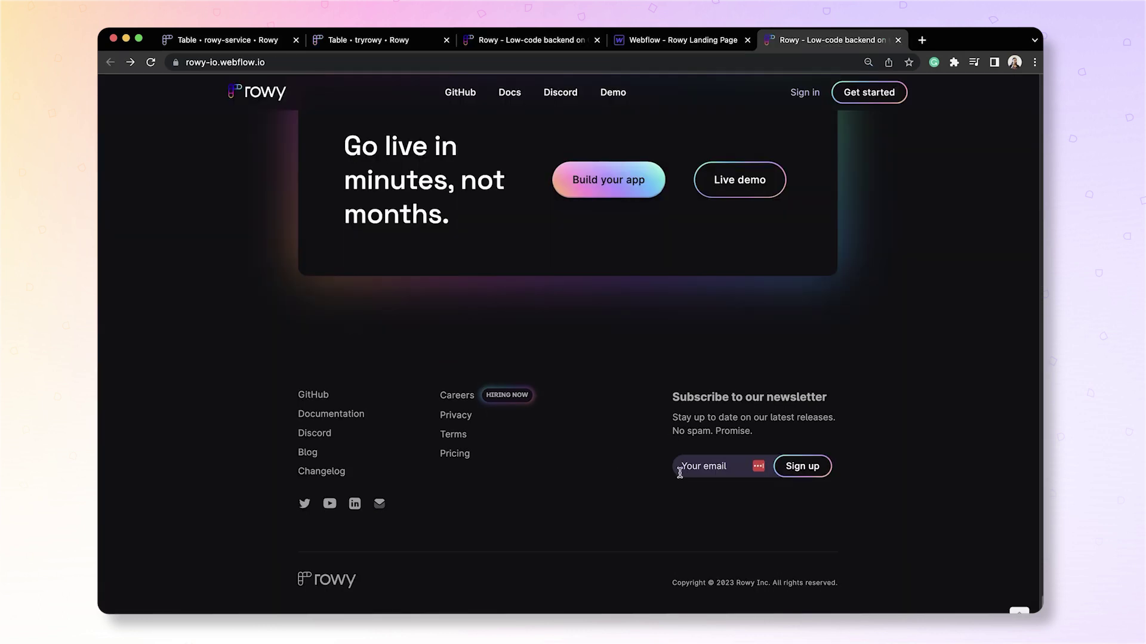
Submit a saved test address through the live newsletter form, then return to the Rowy table.
{"action": "left_click", "coordinate": [687, 467]}
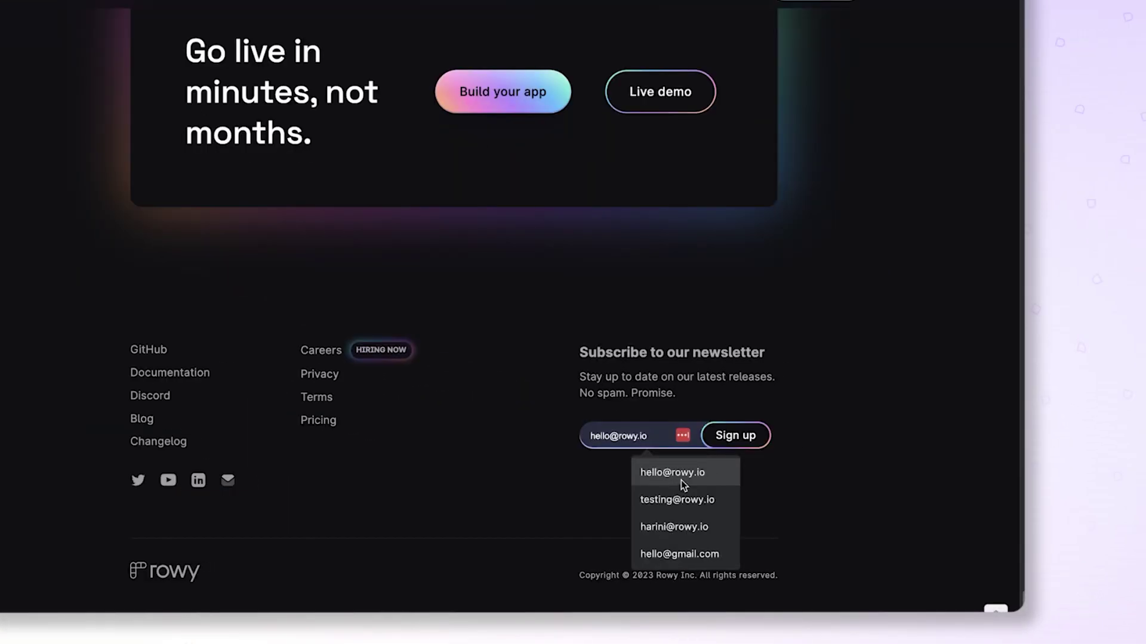
{"action": "left_click", "coordinate": [742, 496]}
{"action": "left_click", "coordinate": [744, 457]}
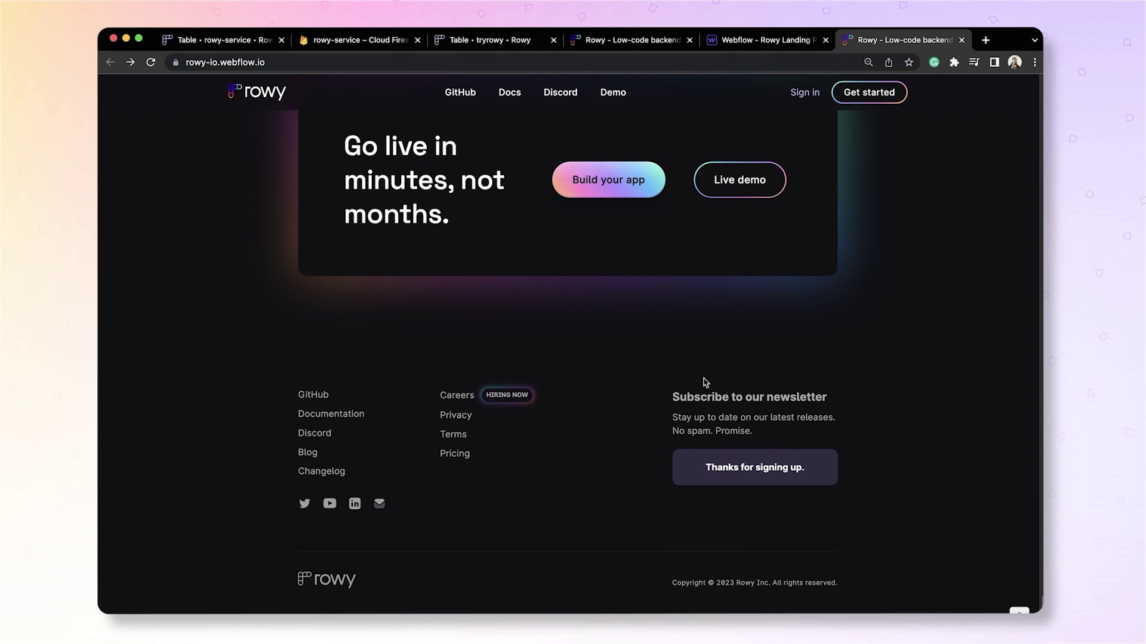
{"action": "left_click", "coordinate": [205, 47]}
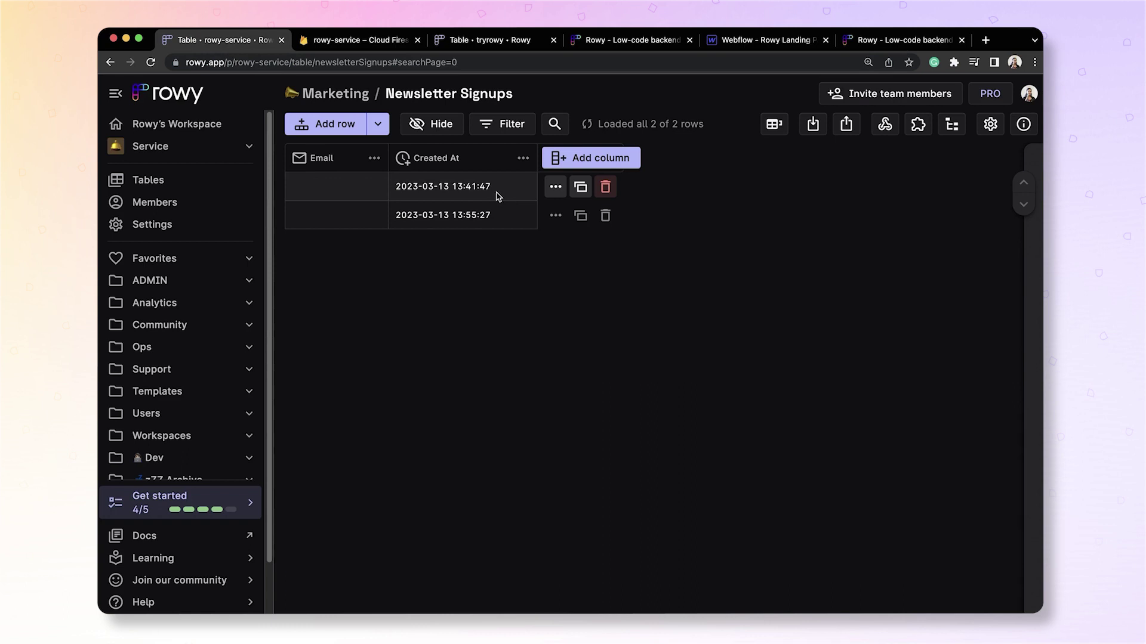
Open the newest signup row's details and its Firestore document in the Firebase console.
{"action": "left_click", "coordinate": [463, 215]}
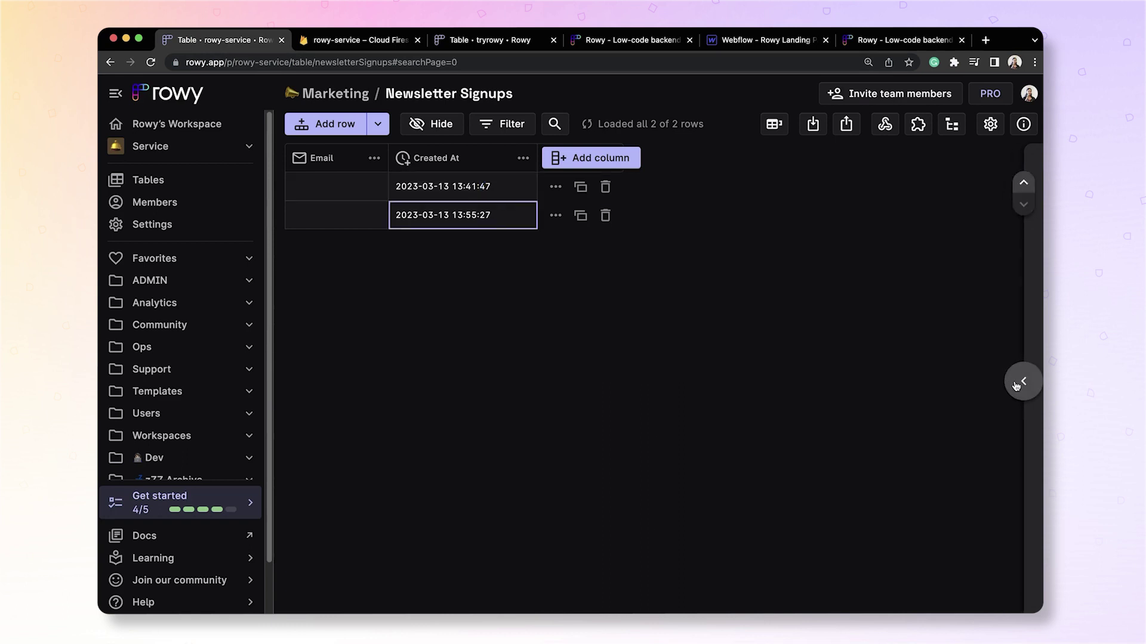
{"action": "left_click", "coordinate": [1024, 381]}
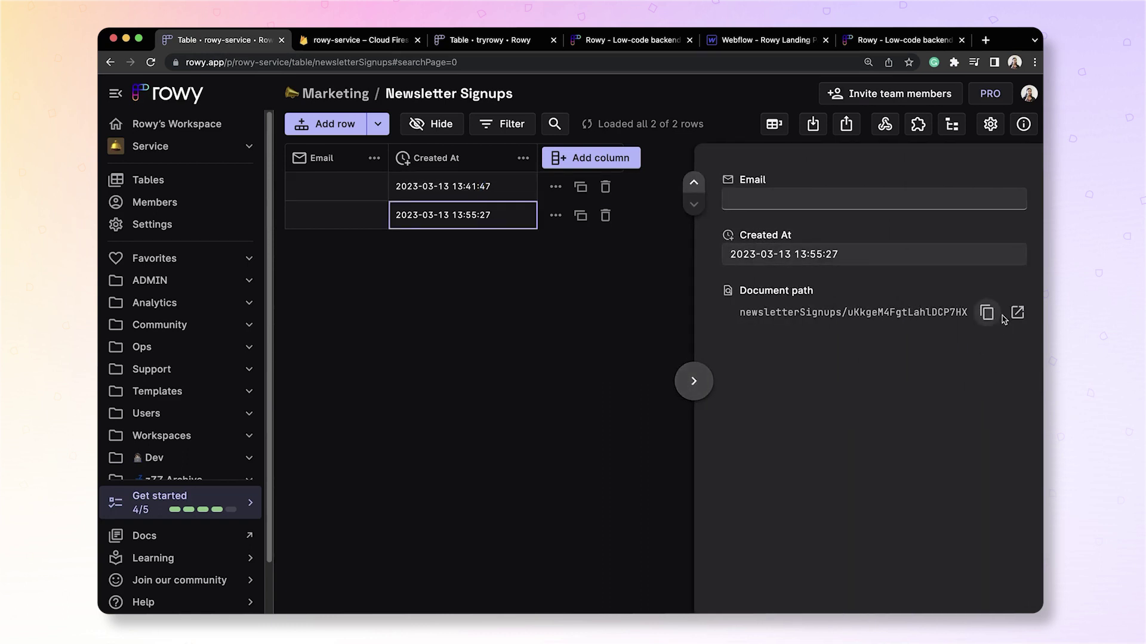
{"action": "left_click", "coordinate": [1016, 312]}
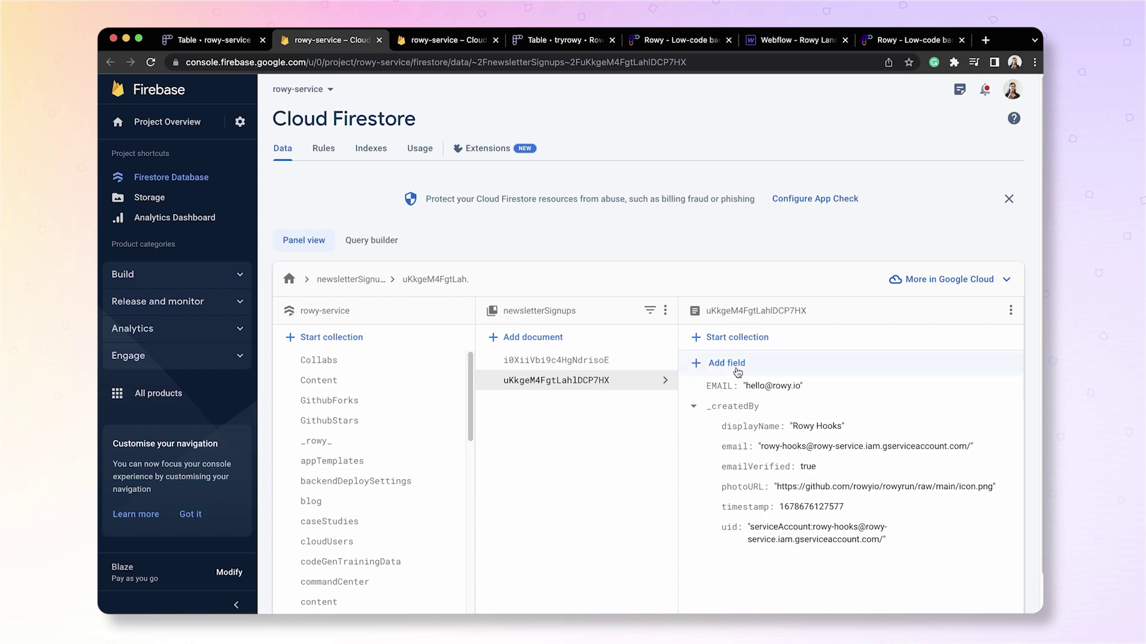
After checking the document's uppercase EMAIL field, go back to the Rowy Newsletter Signups table.
{"action": "left_click", "coordinate": [185, 41]}
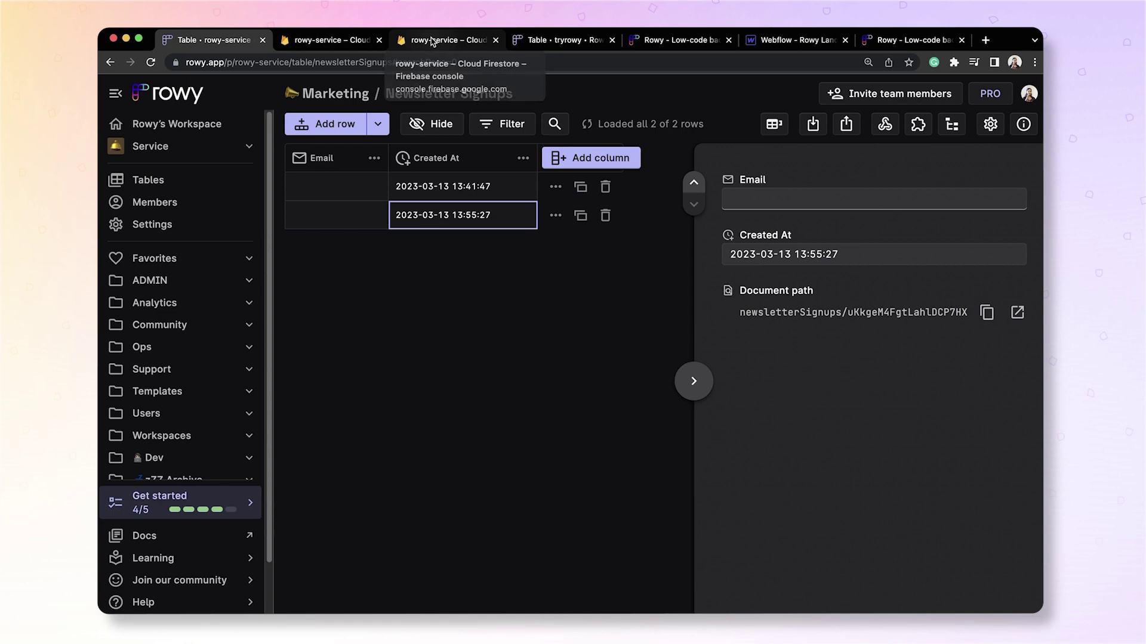
Rename the Webflow newsletter form's EMAIL field to lowercase email and republish to the selected domain.
{"action": "key", "text": "super+6"}
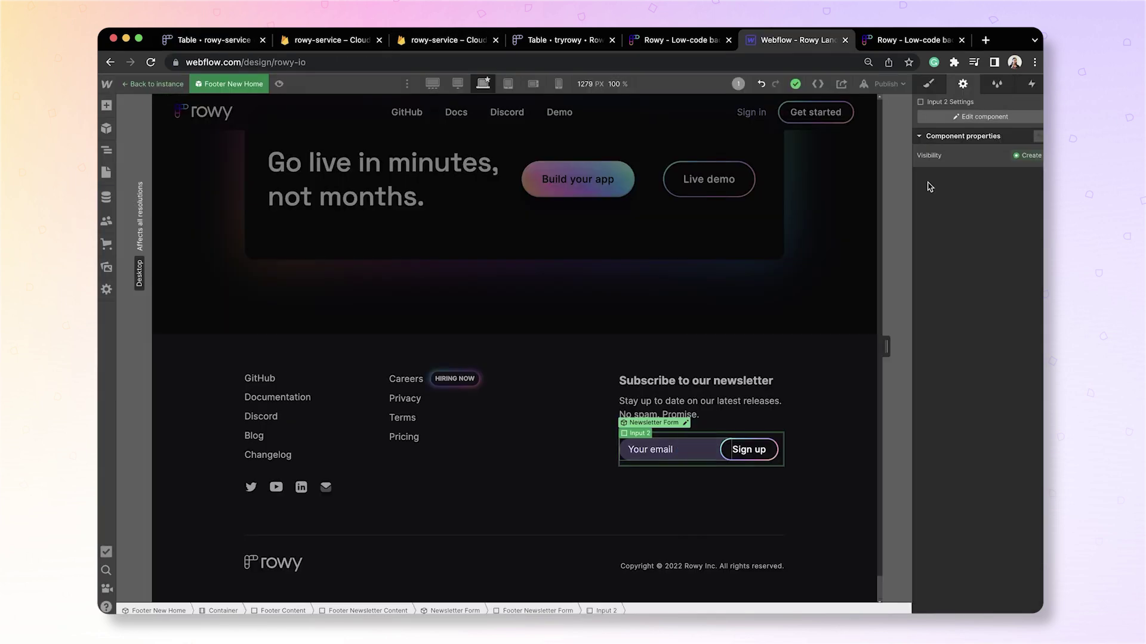
{"action": "left_click", "coordinate": [964, 118]}
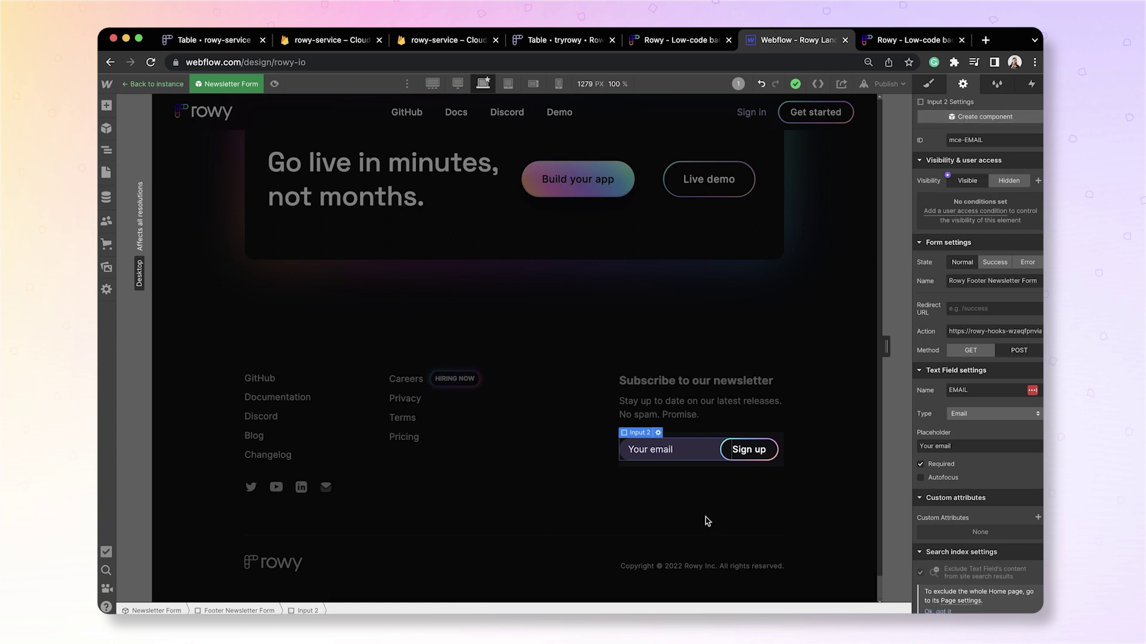
{"action": "double_click", "coordinate": [960, 390]}
{"action": "type", "text": "email"}
{"action": "left_click", "coordinate": [885, 87]}
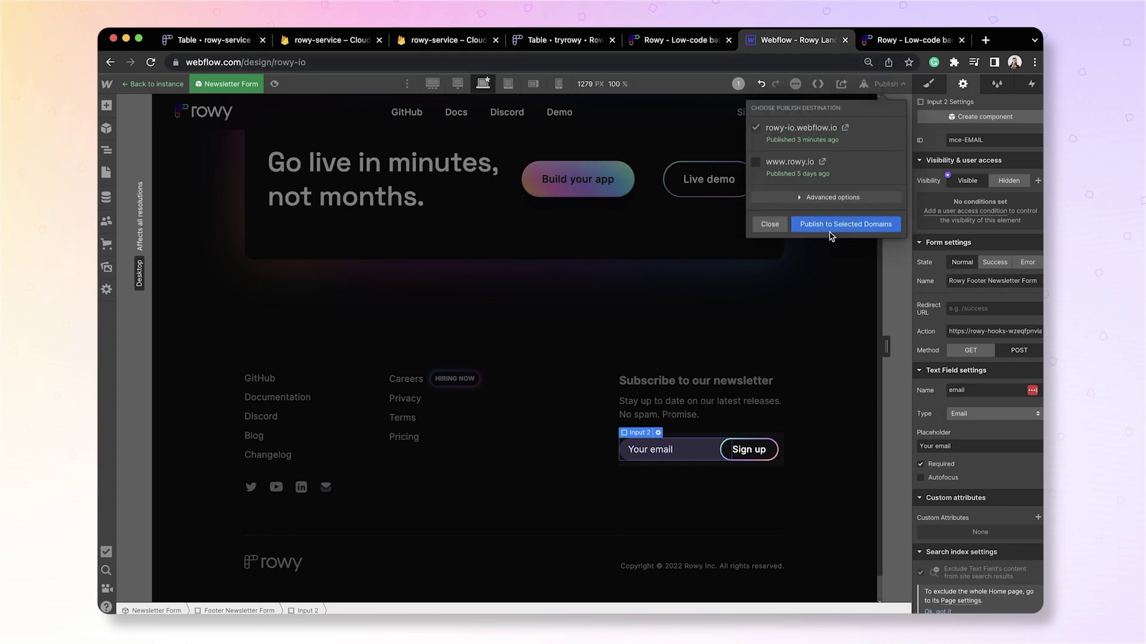
{"action": "left_click", "coordinate": [831, 225]}
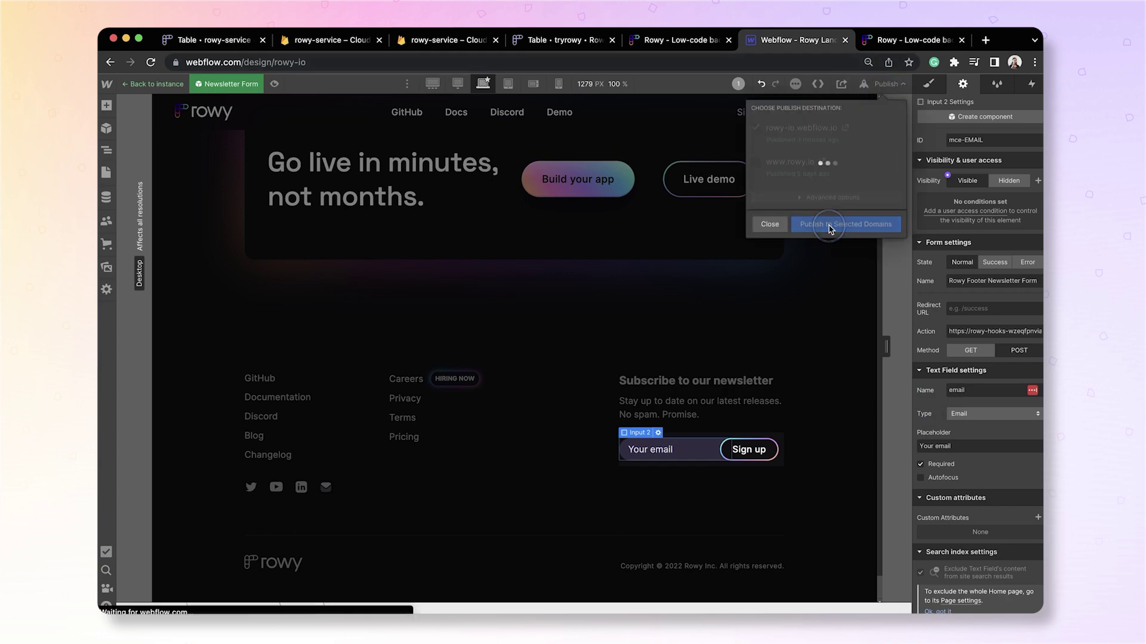
Add an Email-type column named EMAIL with field key EMAIL to the Newsletter Signups table.
{"action": "left_click", "coordinate": [214, 39]}
{"action": "left_click", "coordinate": [595, 166]}
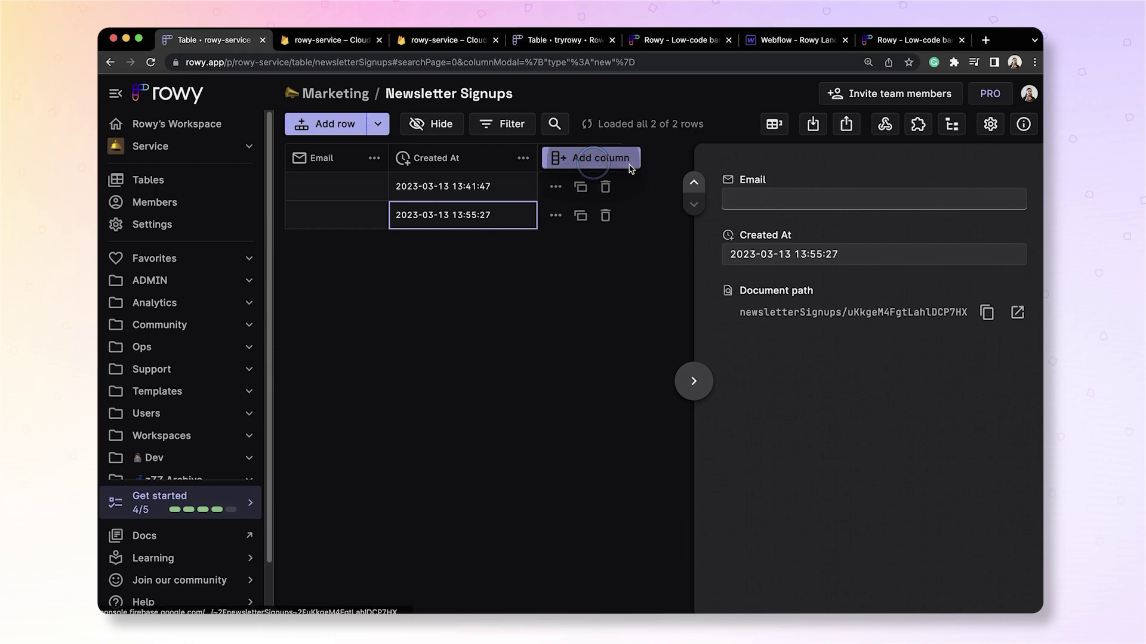
{"action": "type", "text": "EMAIL"}
{"action": "left_click", "coordinate": [491, 339]}
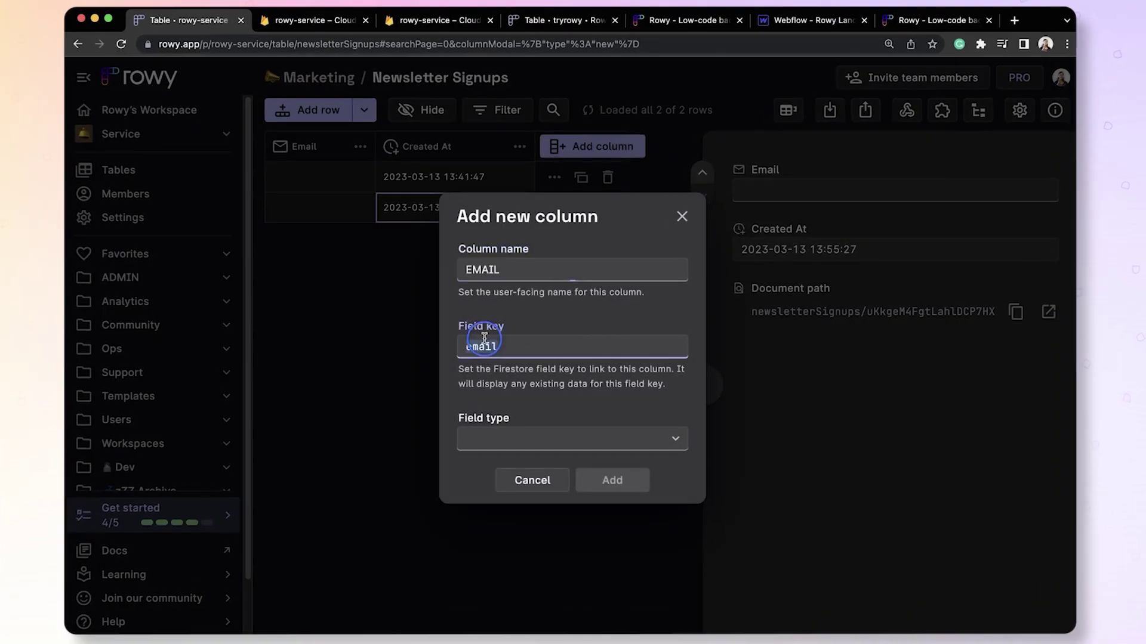
{"action": "type", "text": "EMAIL"}
{"action": "left_click", "coordinate": [609, 439]}
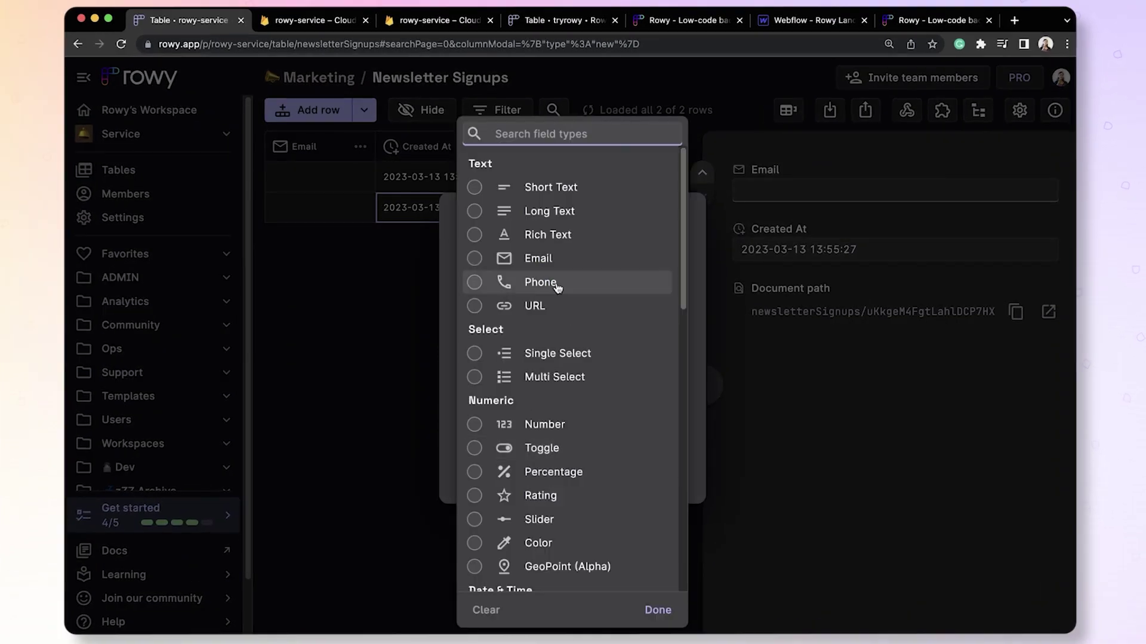
{"action": "left_click", "coordinate": [656, 260]}
{"action": "left_click", "coordinate": [612, 491]}
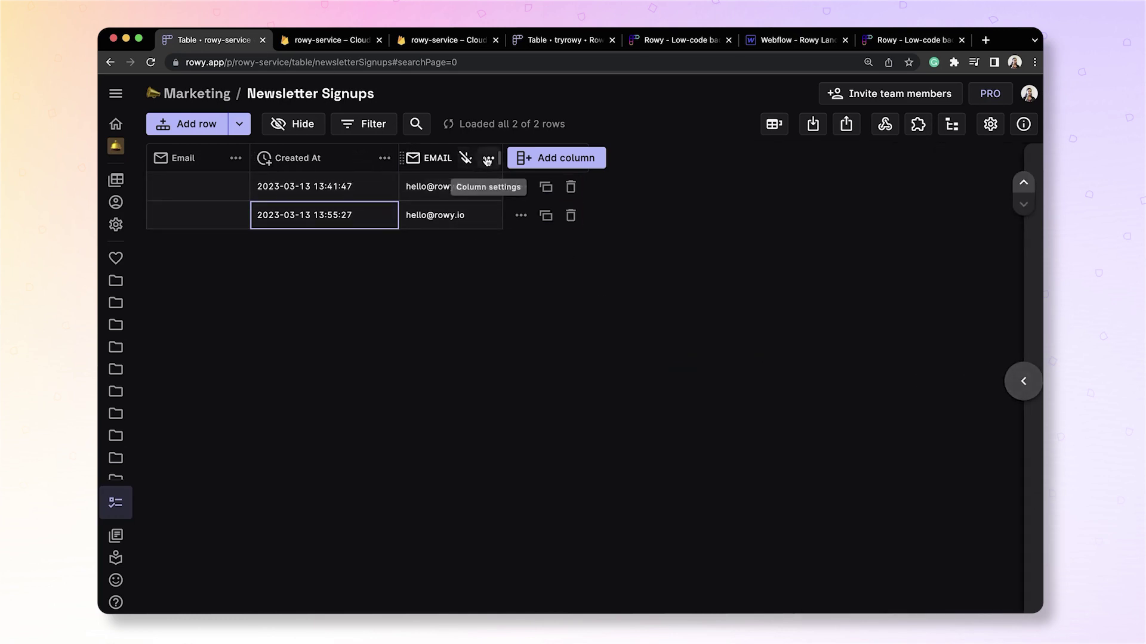
Delete the EMAIL column again.
{"action": "left_click", "coordinate": [488, 157]}
{"action": "left_click", "coordinate": [464, 501]}
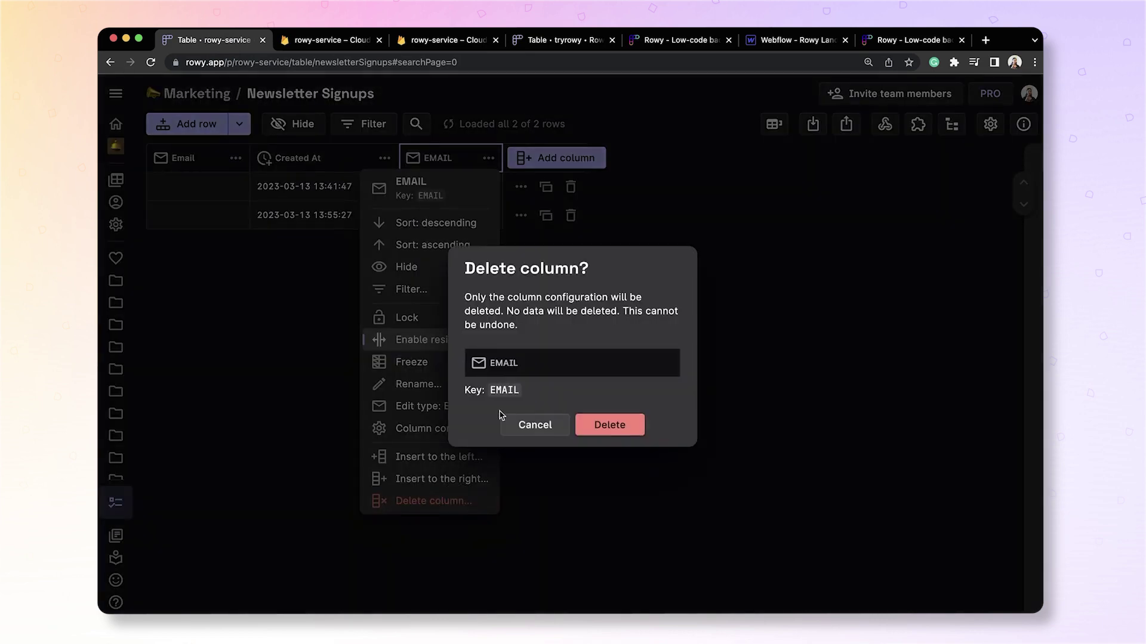
{"action": "left_click", "coordinate": [603, 432]}
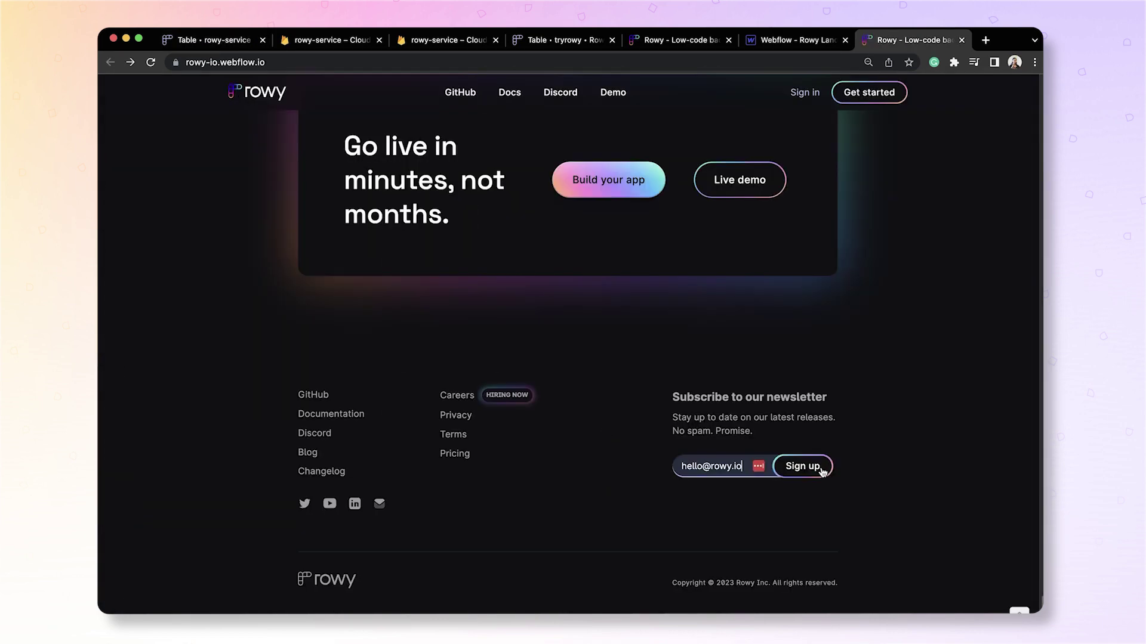
Submit the live site's newsletter form again and check the new row in Rowy.
{"action": "left_click", "coordinate": [821, 471]}
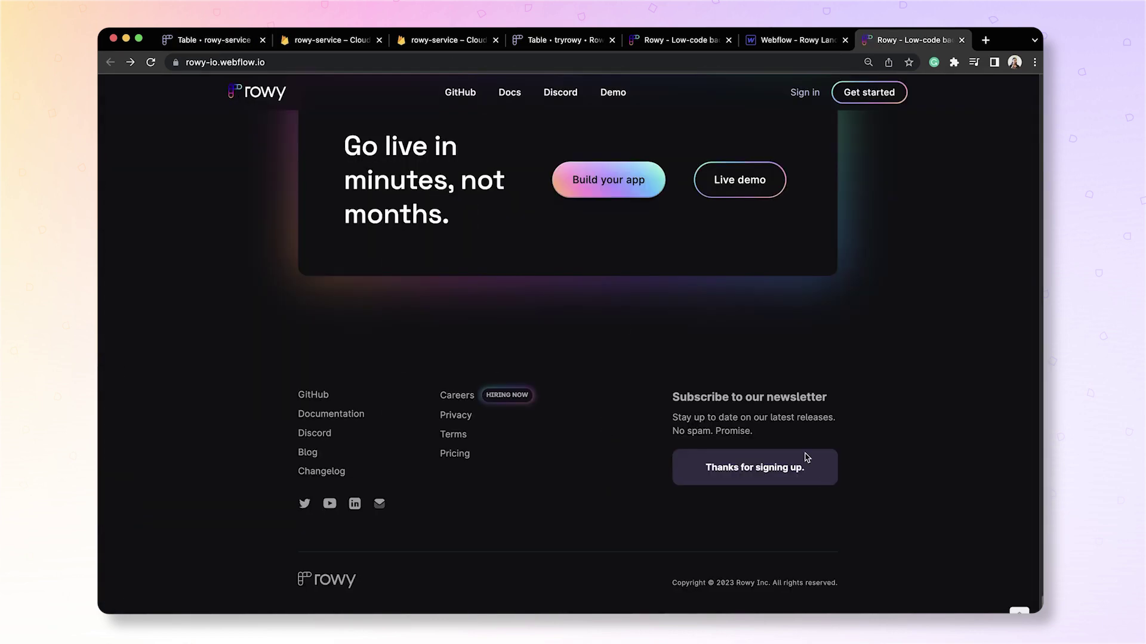
{"action": "left_click", "coordinate": [162, 42]}
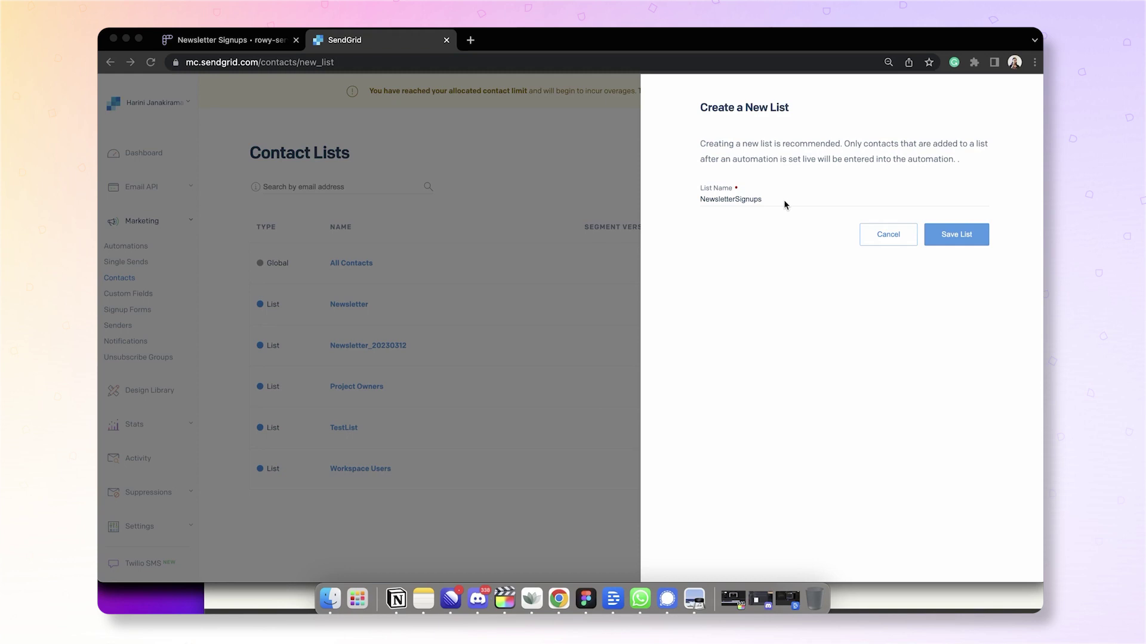
Save the new SendGrid contact list named NewsletterSignups.
{"action": "left_click", "coordinate": [952, 237]}
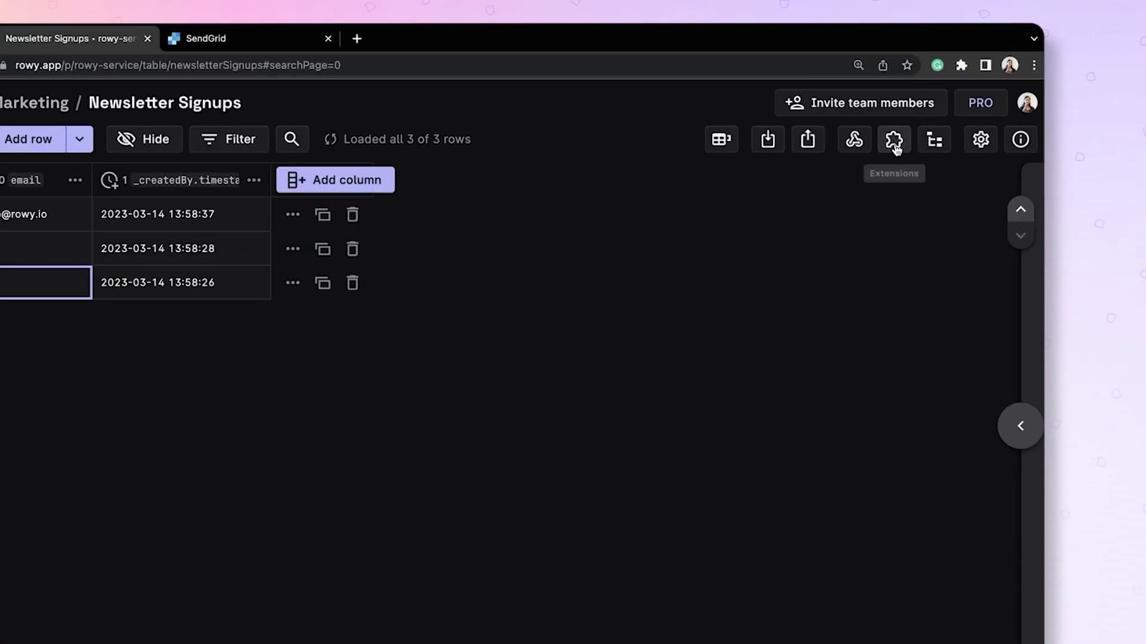
Add a Task extension named 'Add to sendgrid list' that triggers on row creation.
{"action": "left_click", "coordinate": [894, 141]}
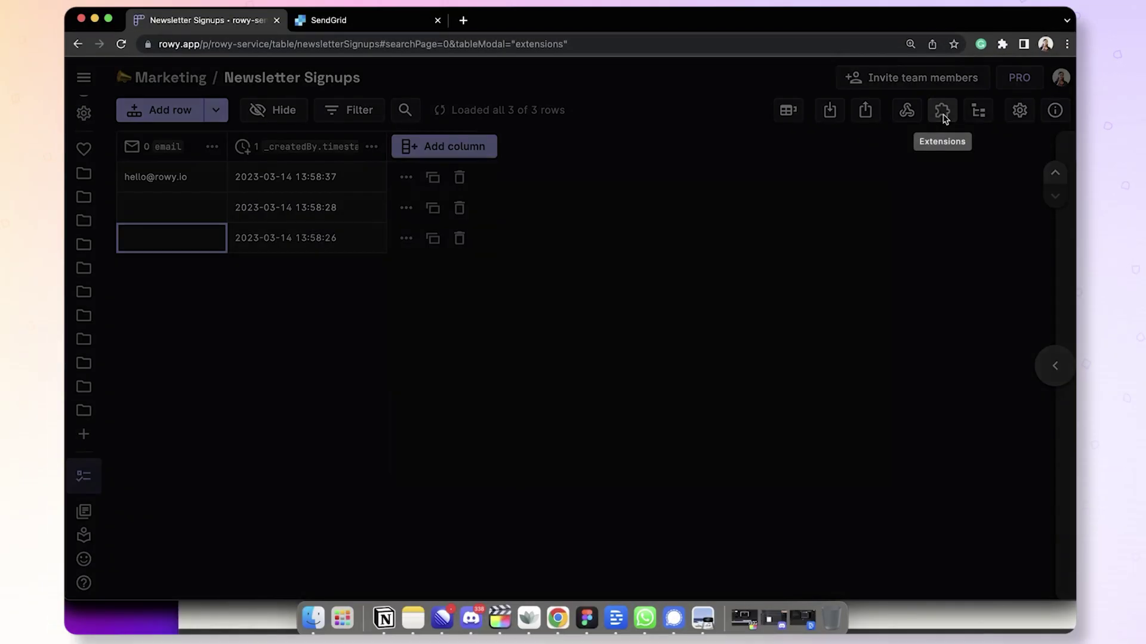
{"action": "left_click", "coordinate": [706, 185]}
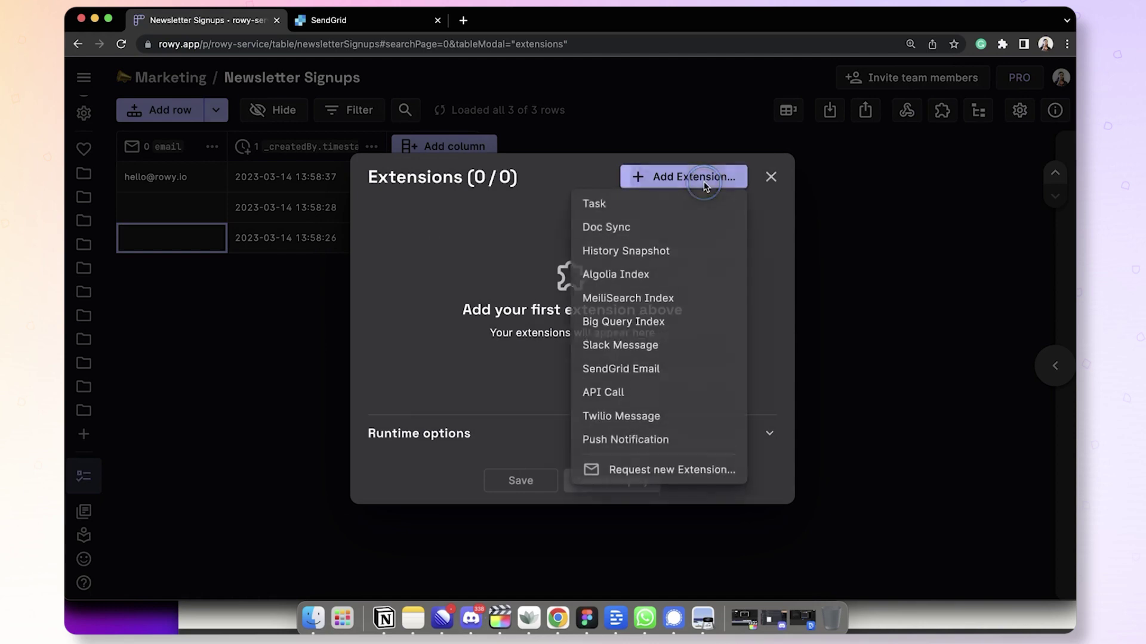
{"action": "left_click", "coordinate": [651, 210]}
{"action": "left_click", "coordinate": [317, 157]}
{"action": "double_click", "coordinate": [317, 157]}
{"action": "type", "text": "Add to send"}
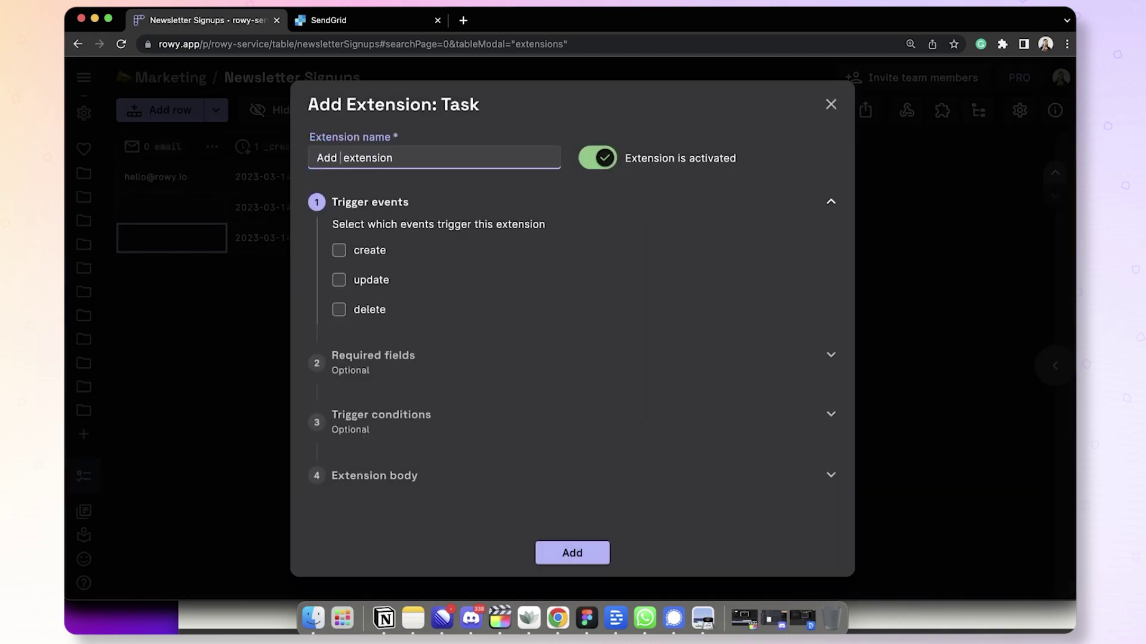
{"action": "type", "text": "grid list"}
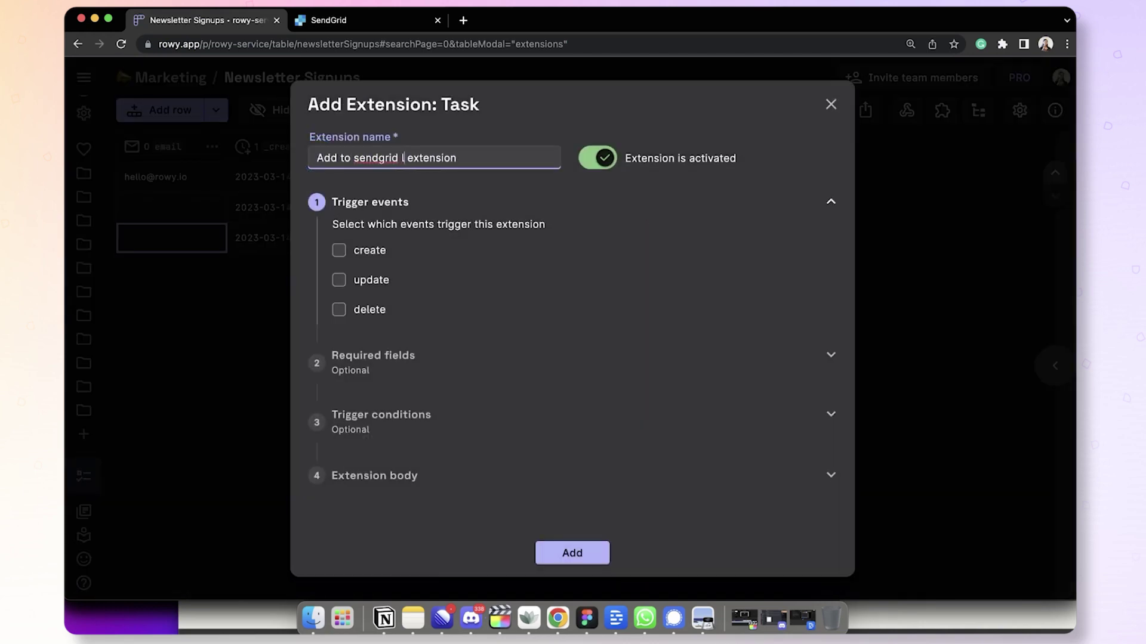
{"action": "left_click", "coordinate": [339, 251]}
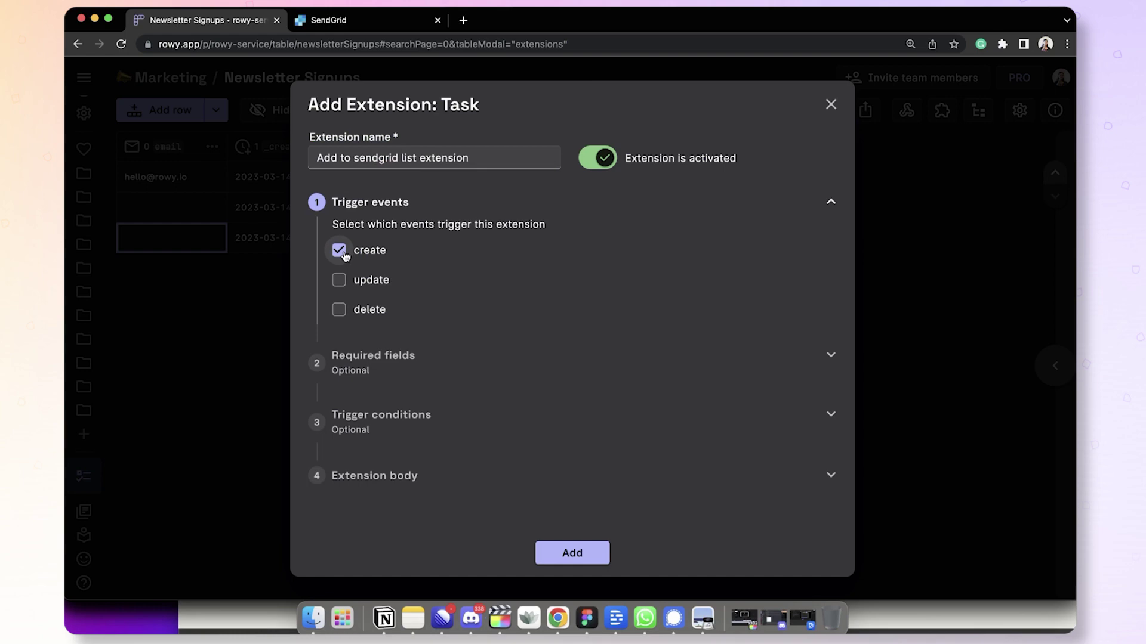
Replace the extension body's template code with the SendGrid contacts fetch code.
{"action": "left_click", "coordinate": [375, 476]}
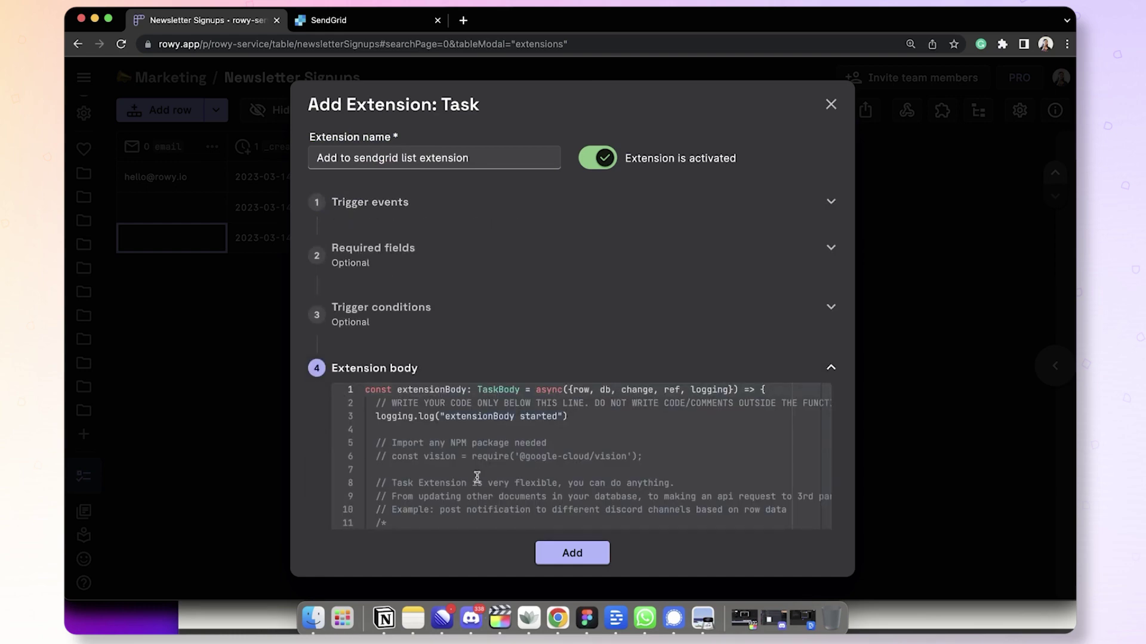
{"action": "scroll", "coordinate": [550, 370], "scroll_direction": "down", "scroll_amount": 8}
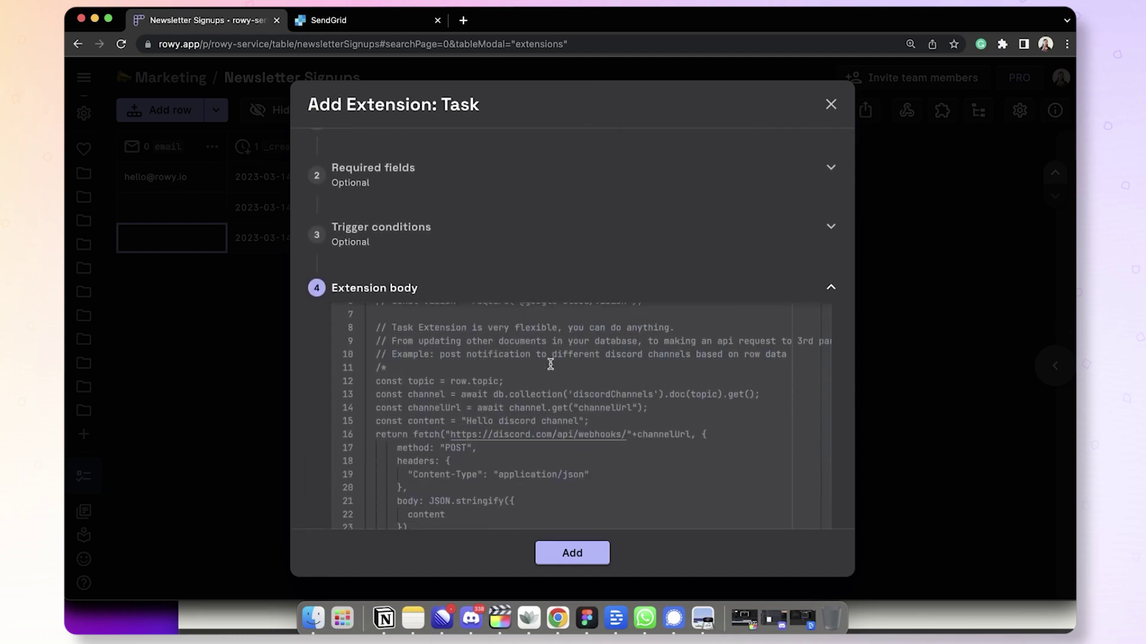
{"action": "scroll", "coordinate": [550, 364], "scroll_direction": "up", "scroll_amount": 3}
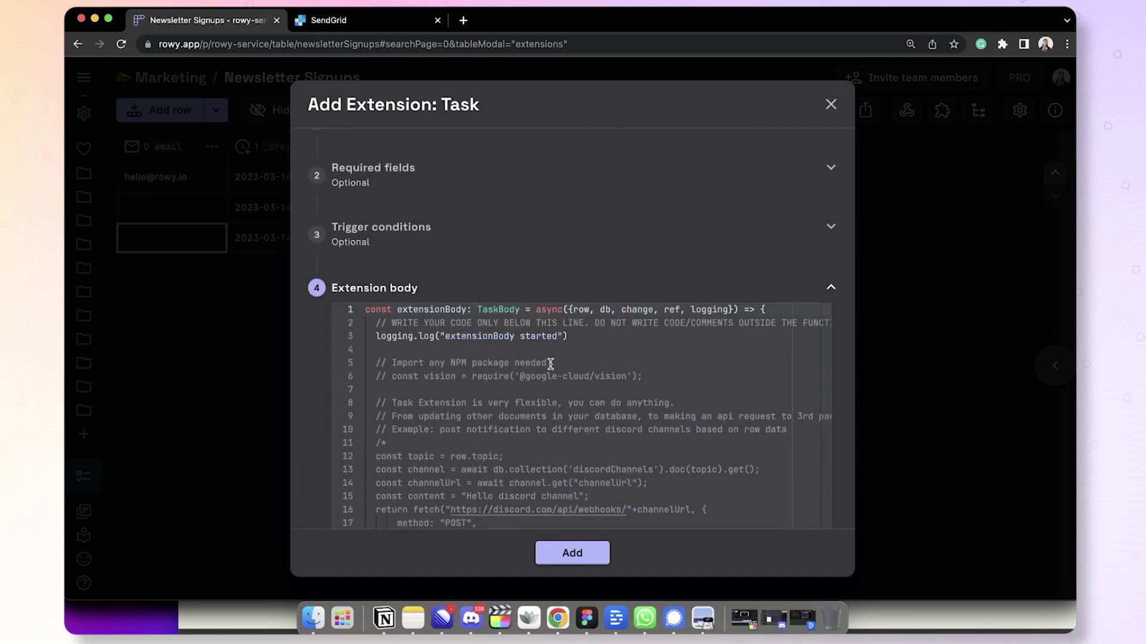
{"action": "left_click", "coordinate": [378, 355]}
{"action": "key", "text": "shift+Down"}
{"action": "key", "text": "shift+Down"}
{"action": "key", "text": "shift+Down"}
{"action": "key", "text": "shift+Down"}
{"action": "key", "text": "shift+Down"}
{"action": "key", "text": "shift+Down"}
{"action": "key", "text": "shift+Down"}
{"action": "key", "text": "shift+Down"}
{"action": "key", "text": "shift+Down"}
{"action": "key", "text": "shift+Down"}
{"action": "key", "text": "shift+Down"}
{"action": "key", "text": "shift+Down"}
{"action": "key", "text": "shift+Down"}
{"action": "key", "text": "shift+Down"}
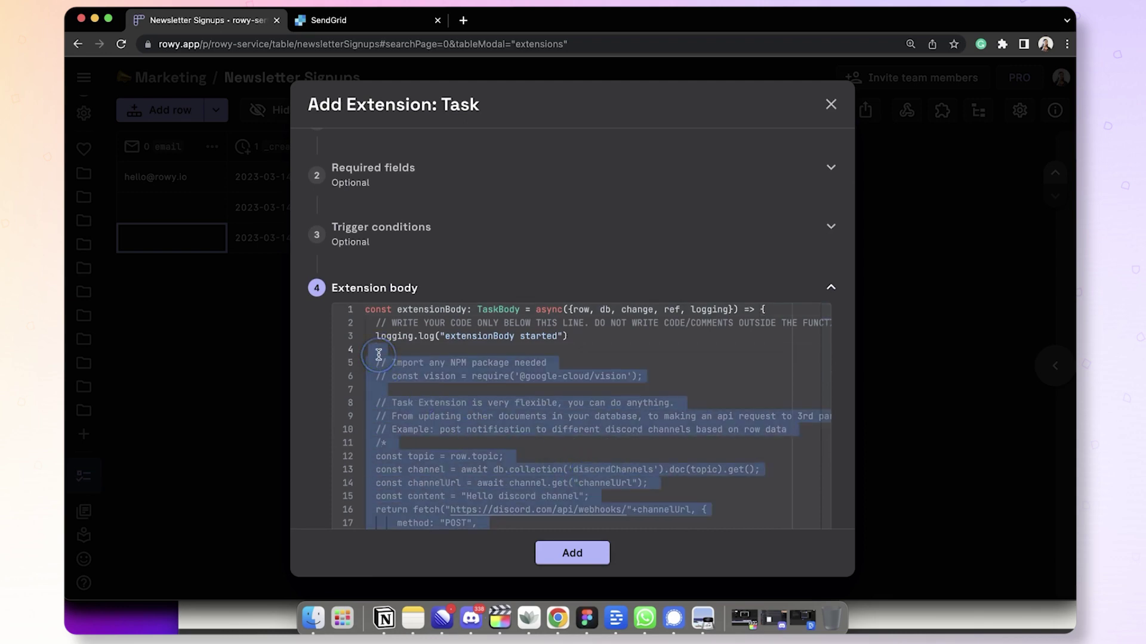
{"action": "key", "text": "BackSpace"}
{"action": "left_click", "coordinate": [475, 264]}
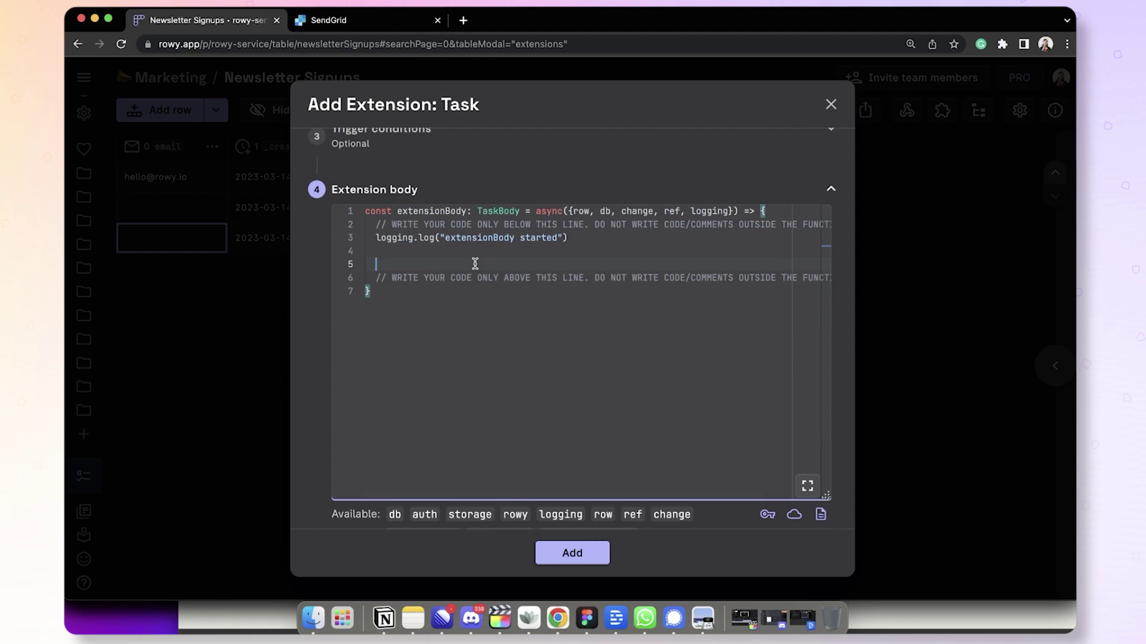
{"action": "key", "text": "super+v"}
{"action": "scroll", "coordinate": [475, 264], "scroll_direction": "up", "scroll_amount": 2}
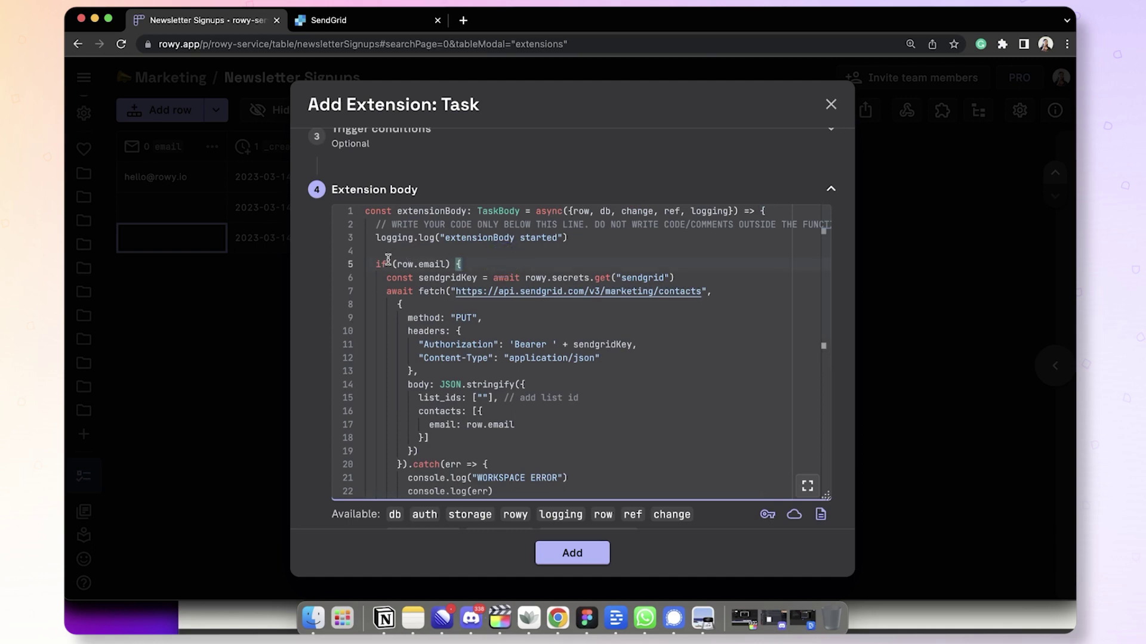
{"action": "left_click", "coordinate": [463, 268]}
Paste the NewsletterSignups list ID from SendGrid into the code's list_ids.
{"action": "left_click", "coordinate": [483, 397]}
{"action": "left_click", "coordinate": [358, 19]}
{"action": "left_click_drag", "start_coordinate": [333, 44], "coordinate": [545, 45]}
{"action": "key", "text": "cmd+c"}
{"action": "left_click", "coordinate": [220, 19]}
{"action": "left_click", "coordinate": [481, 397]}
{"action": "key", "text": "cmd+v"}
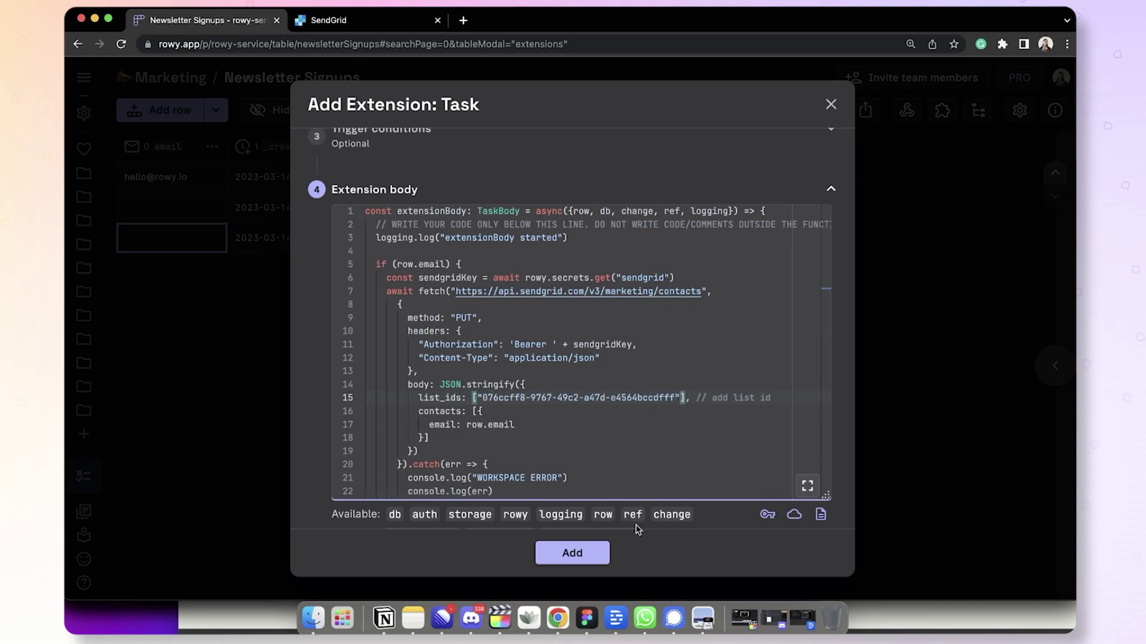
Add the extension to the table and save and deploy it.
{"action": "left_click", "coordinate": [571, 553]}
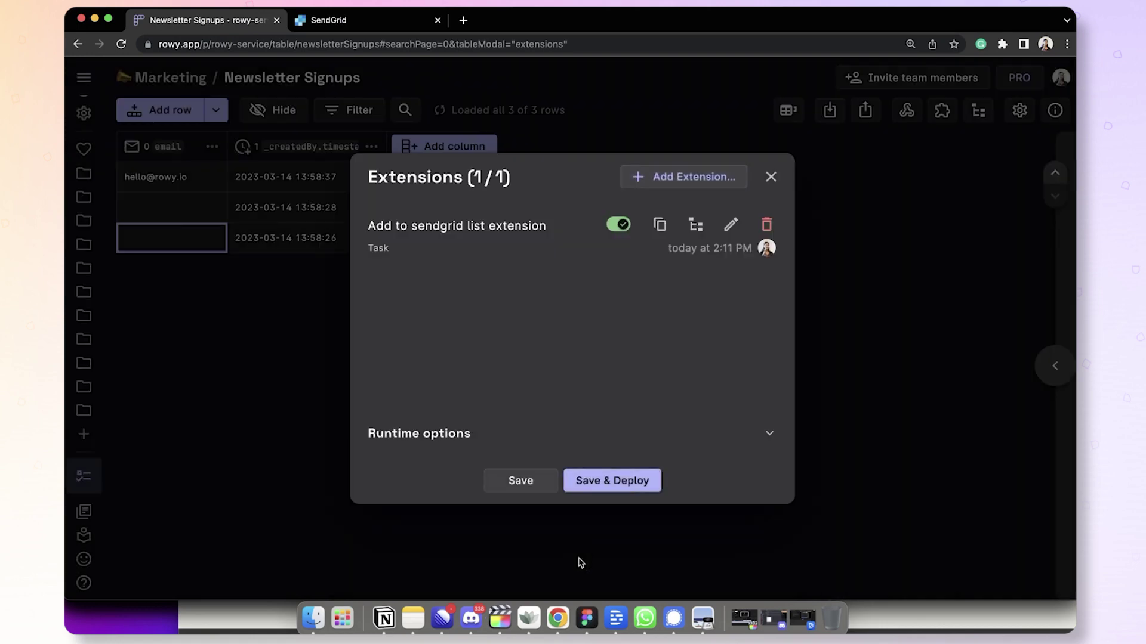
{"action": "left_click", "coordinate": [618, 488]}
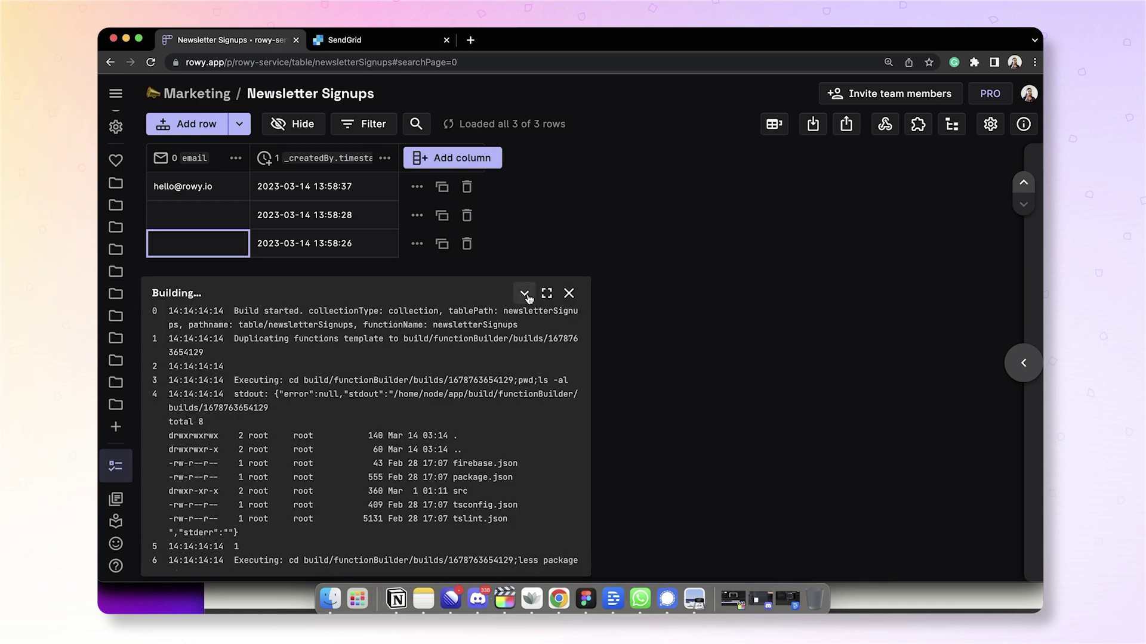
{"action": "left_click", "coordinate": [524, 289]}
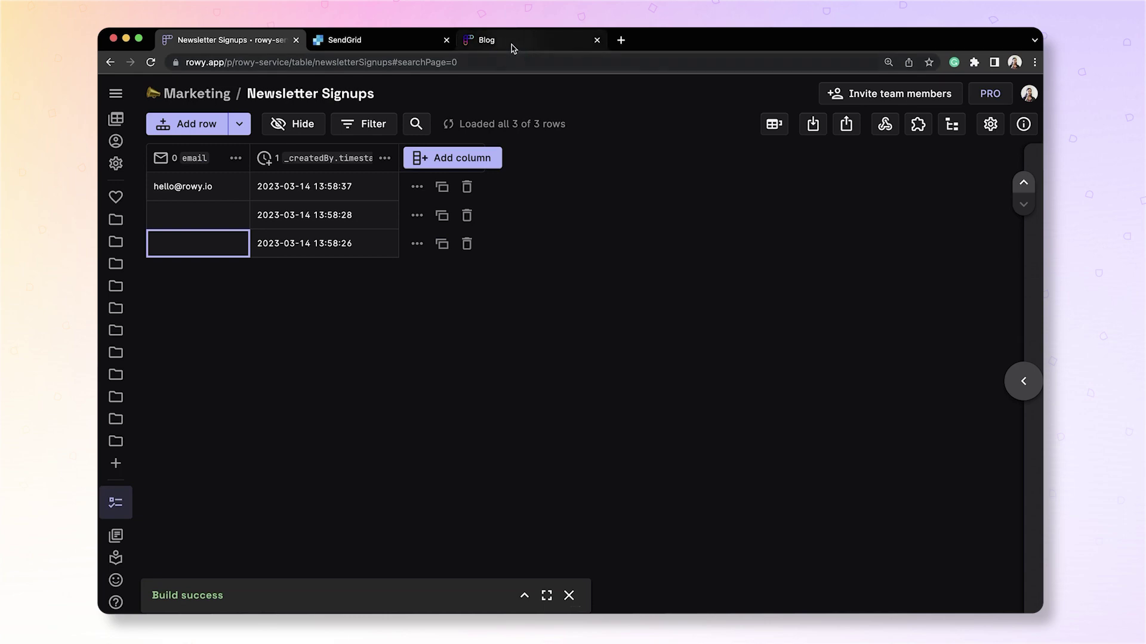
Submit a test newsletter signup on the blog and return to the signups table.
{"action": "left_click", "coordinate": [486, 39]}
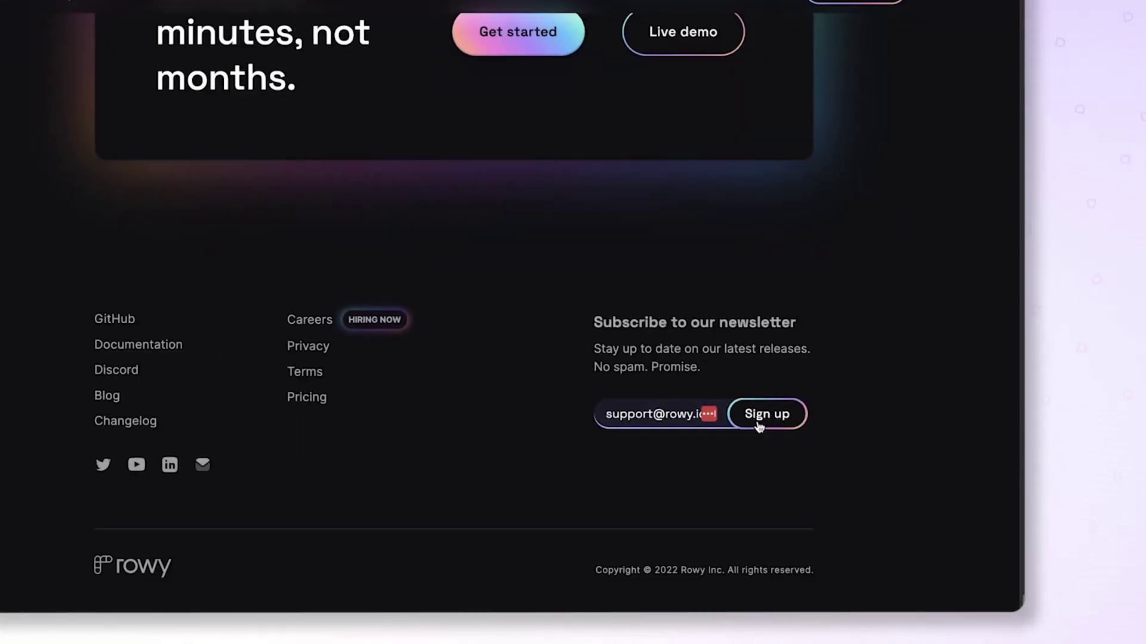
{"action": "left_click", "coordinate": [759, 425]}
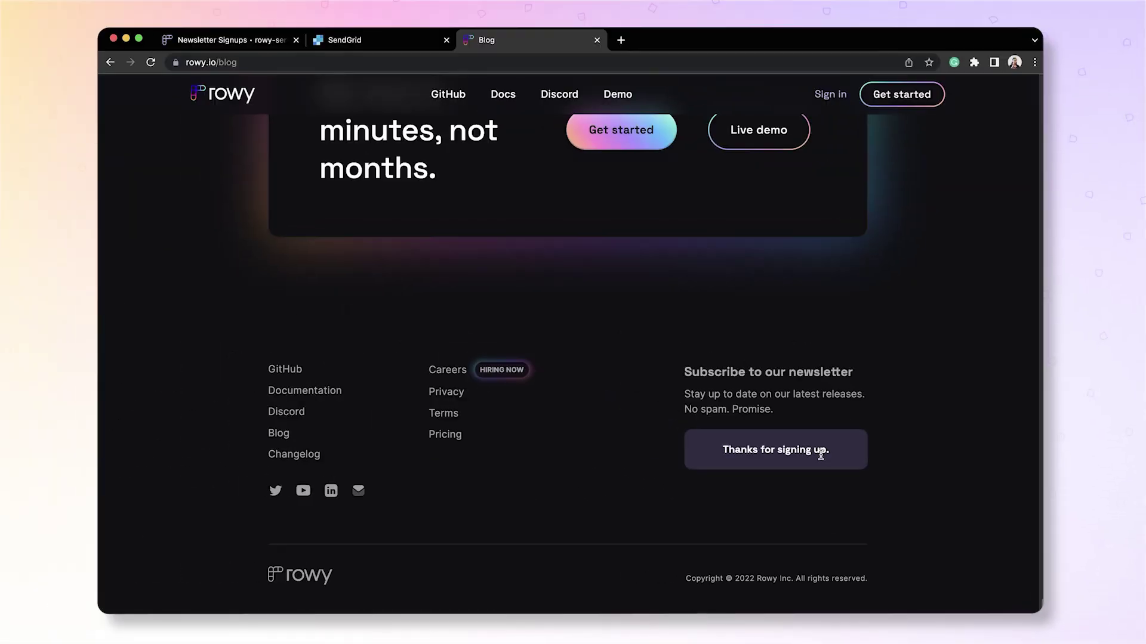
{"action": "left_click", "coordinate": [200, 43]}
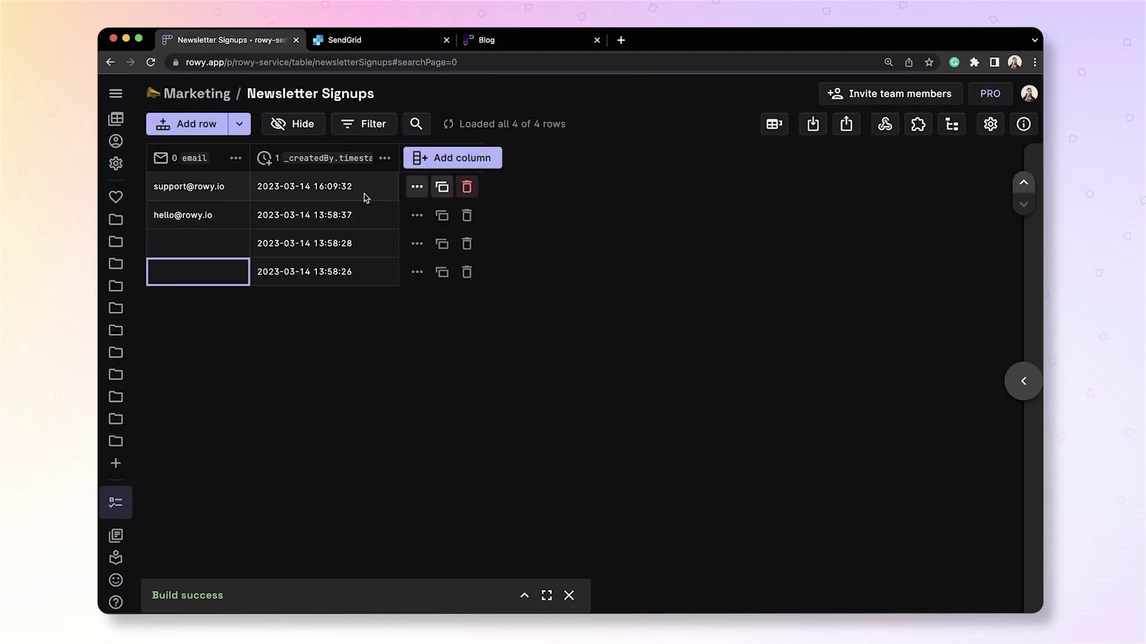
View the Add to sendgrid list extension's cloud logs from the Extensions list.
{"action": "left_click", "coordinate": [917, 127]}
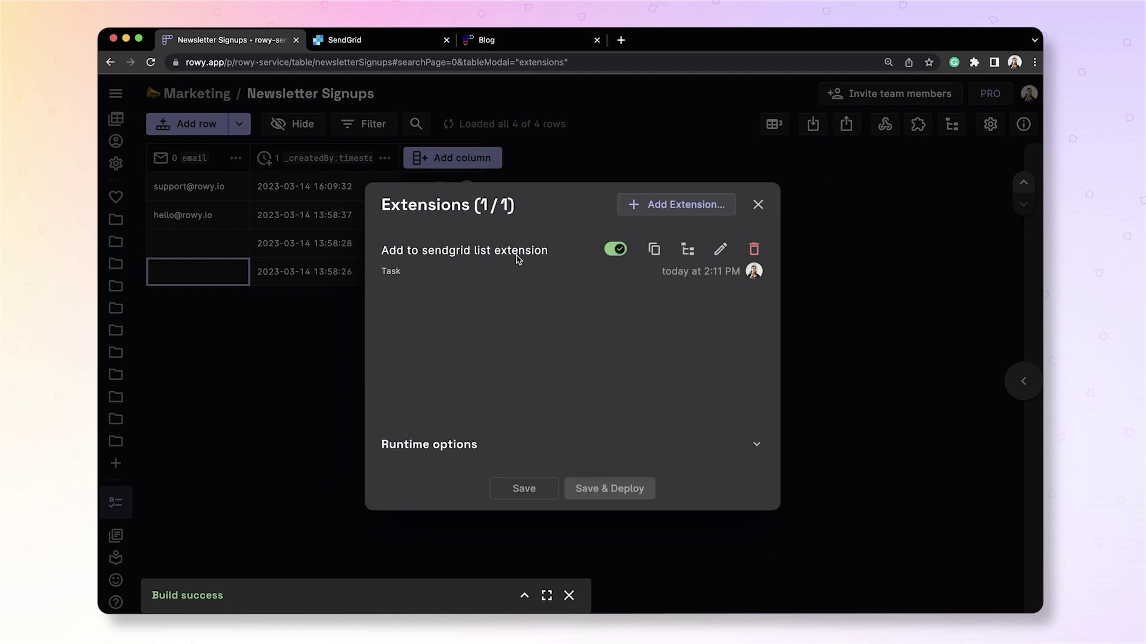
{"action": "left_click", "coordinate": [688, 249]}
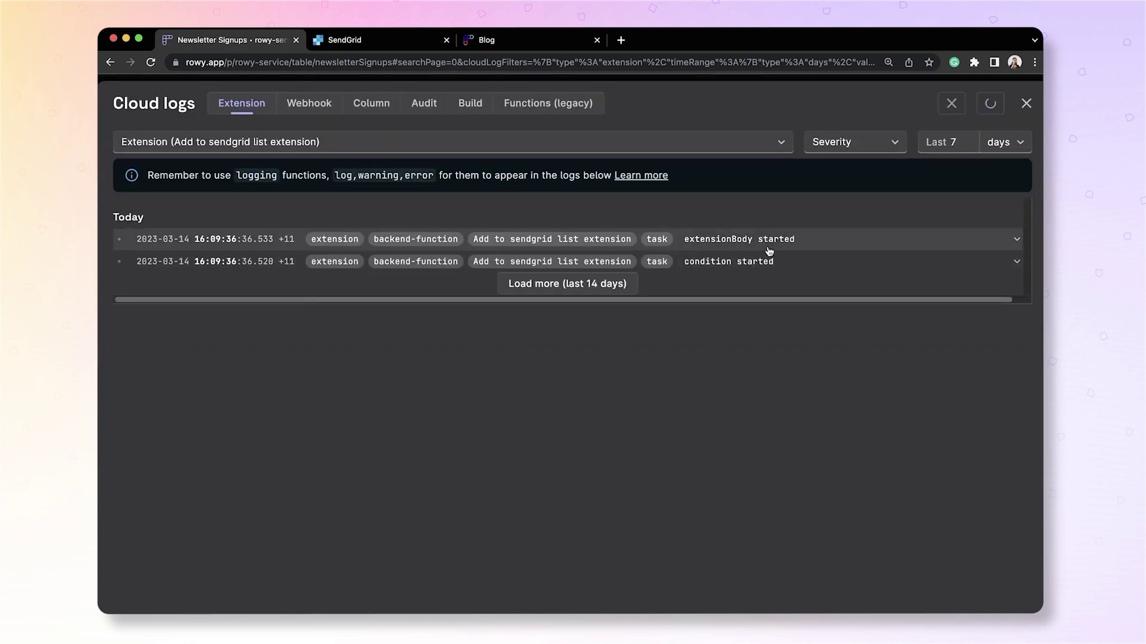
Reload SendGrid's NewsletterSignups list to see the new contact, then return to the blog.
{"action": "left_click", "coordinate": [343, 41]}
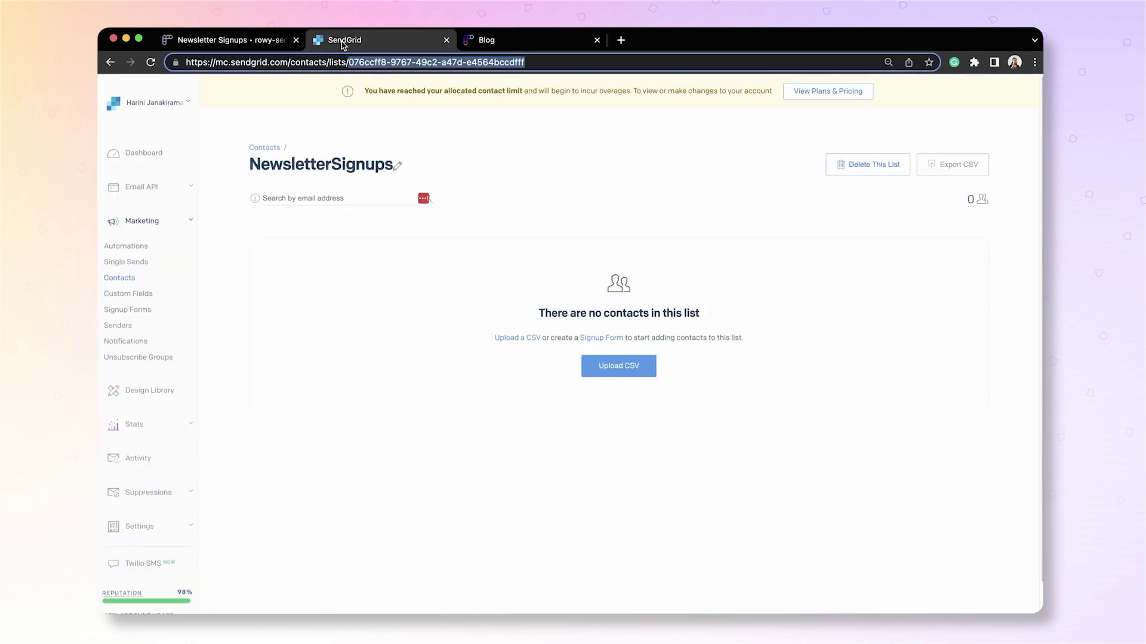
{"action": "left_click", "coordinate": [150, 62]}
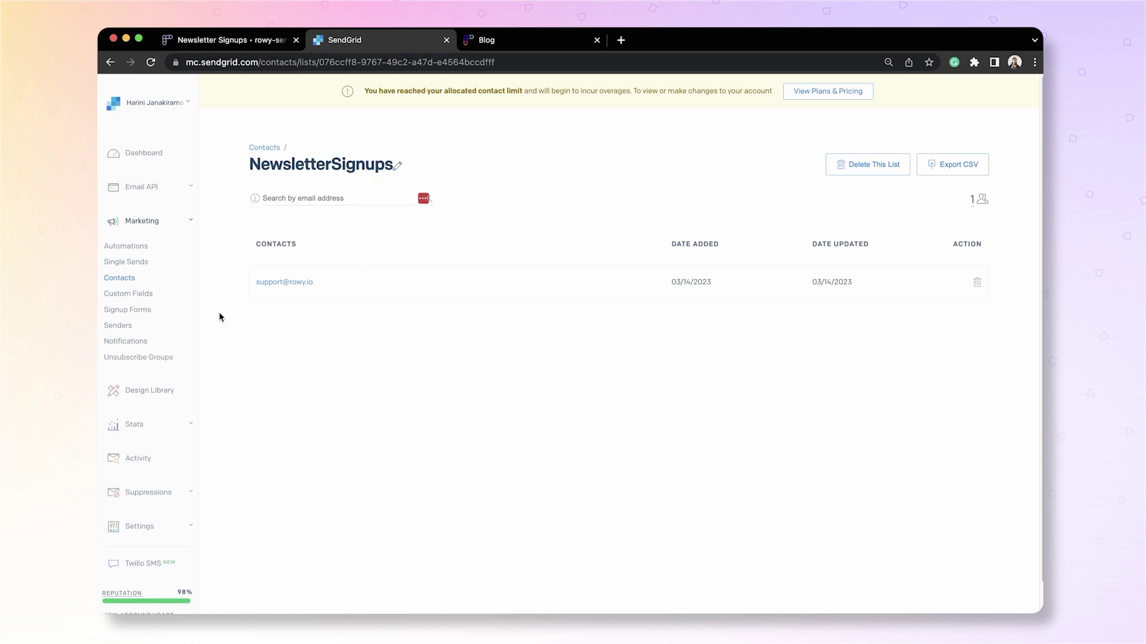
{"action": "key", "text": "ctrl+Tab"}
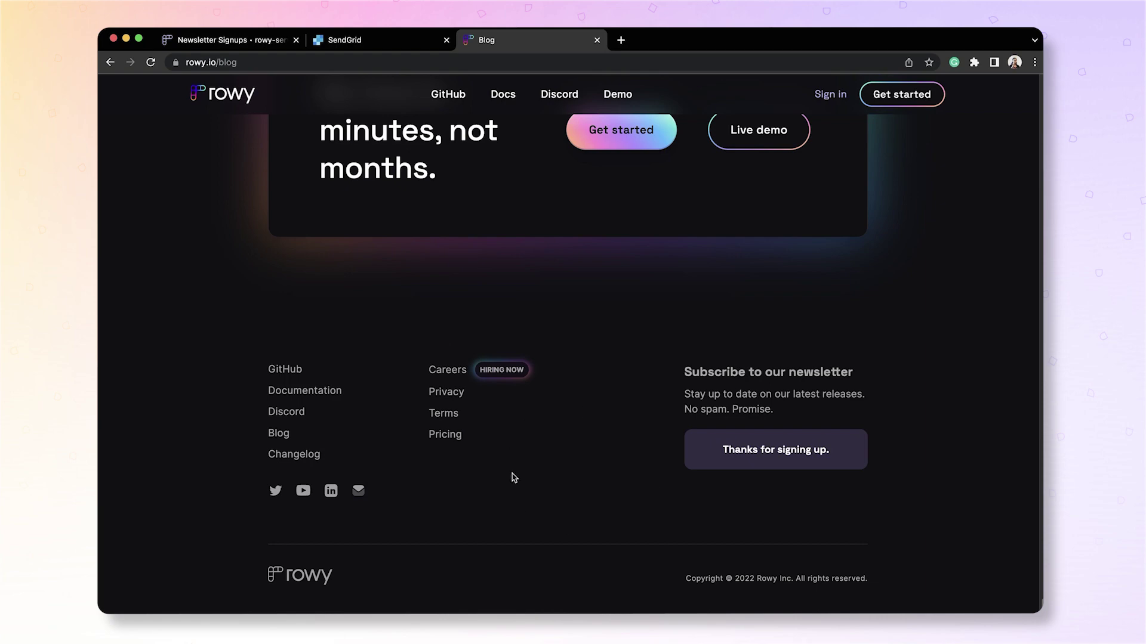
Switch back to the Rowy Newsletter Signups table, now showing four rows with the newest signup's email.
{"action": "left_click", "coordinate": [227, 40]}
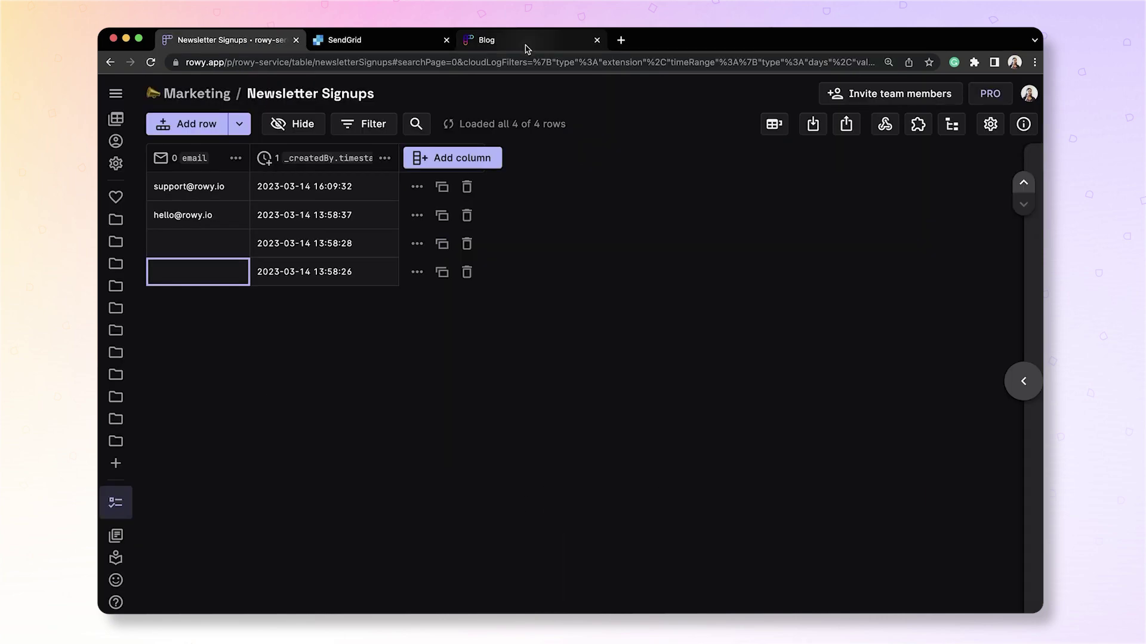